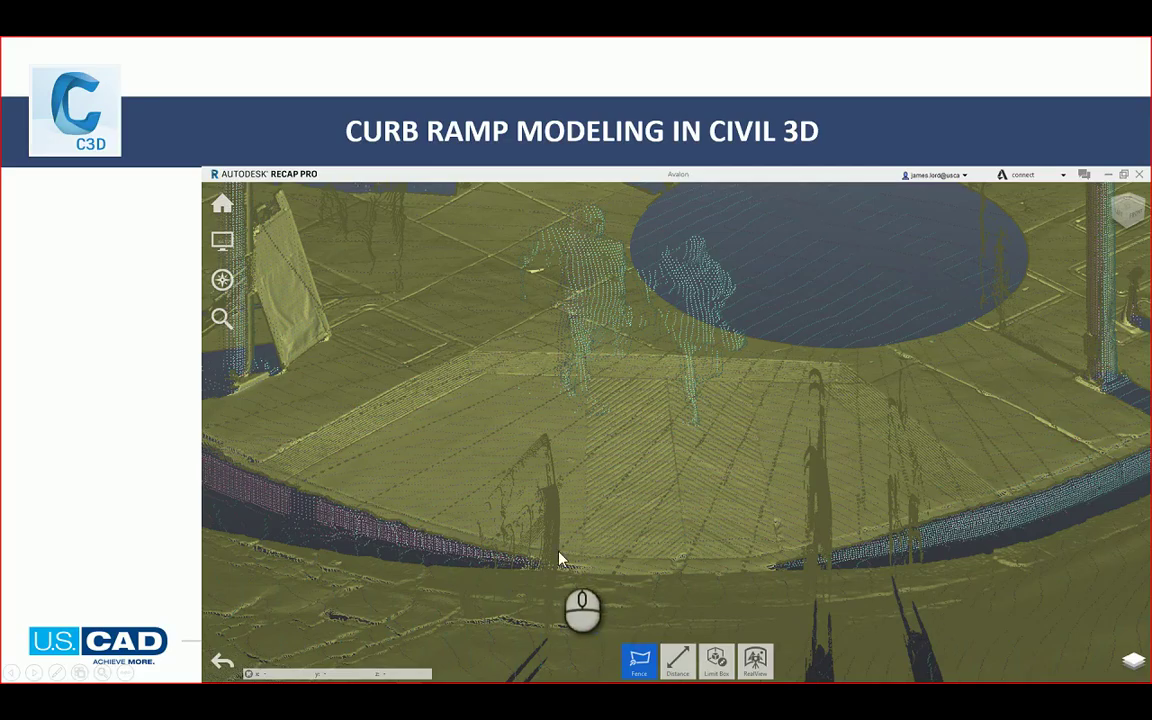
- Advance the slideshow to the Prep Work slide about splitting the point cloud into regions
left_click(830, 519)
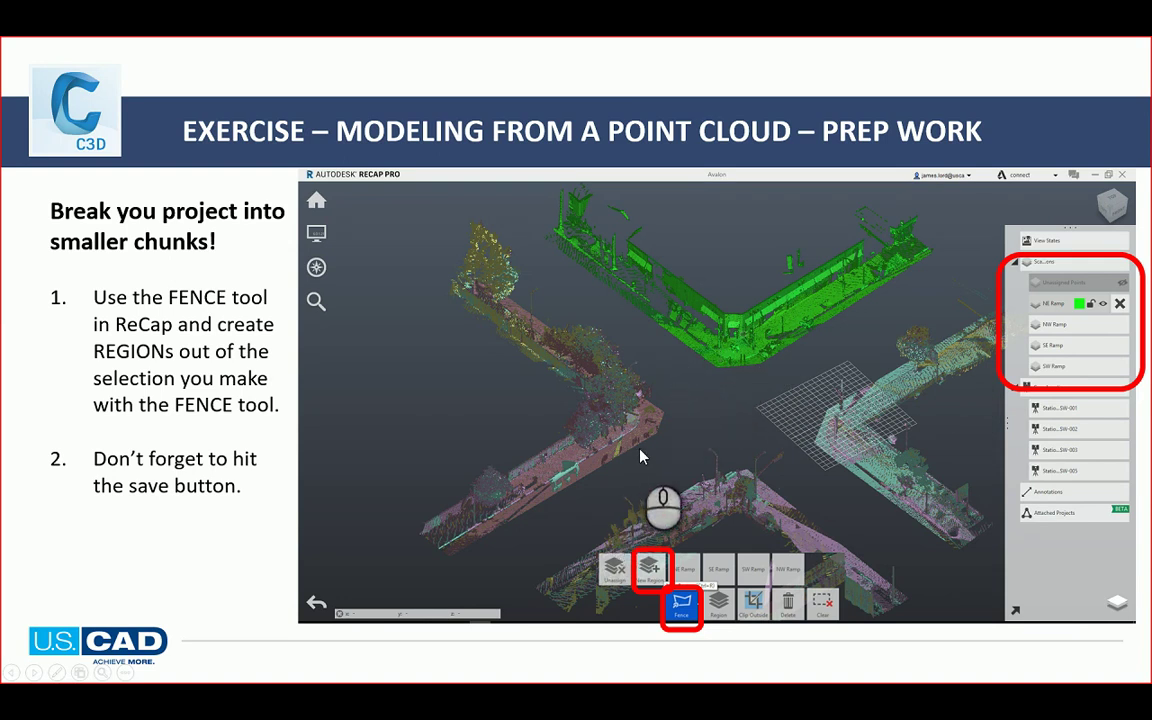
- Switch from PowerPoint to the Autodesk ReCap Pro window showing the Avalon project
key("alt+Tab")
key("alt+Tab")
key("alt+Tab")
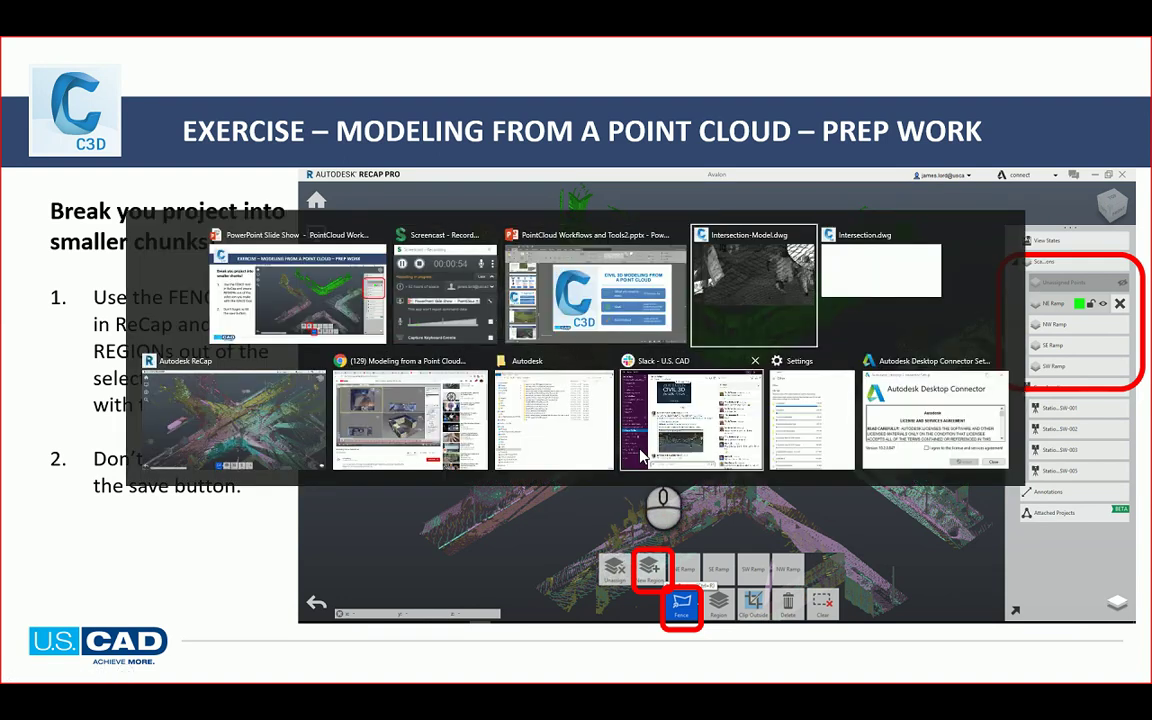
key("alt+Tab")
key("alt+Tab")
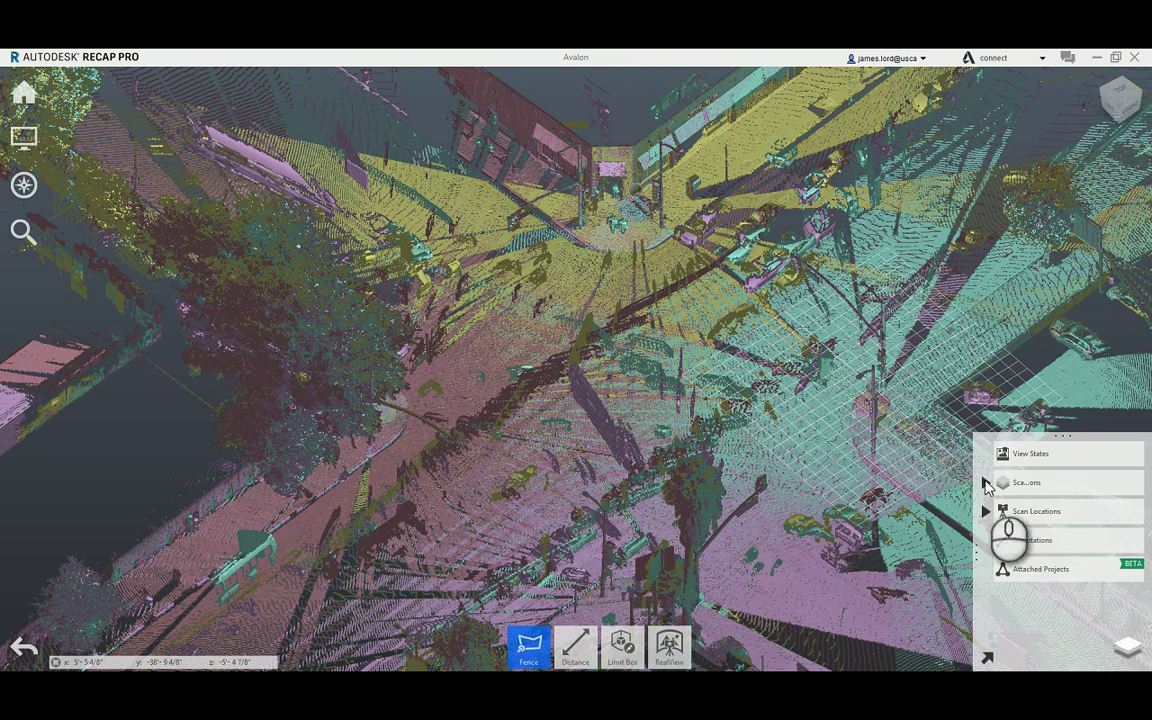
- Expand the scan regions list and preview the NE, NW, SE and SW Ramp regions
left_click(986, 484)
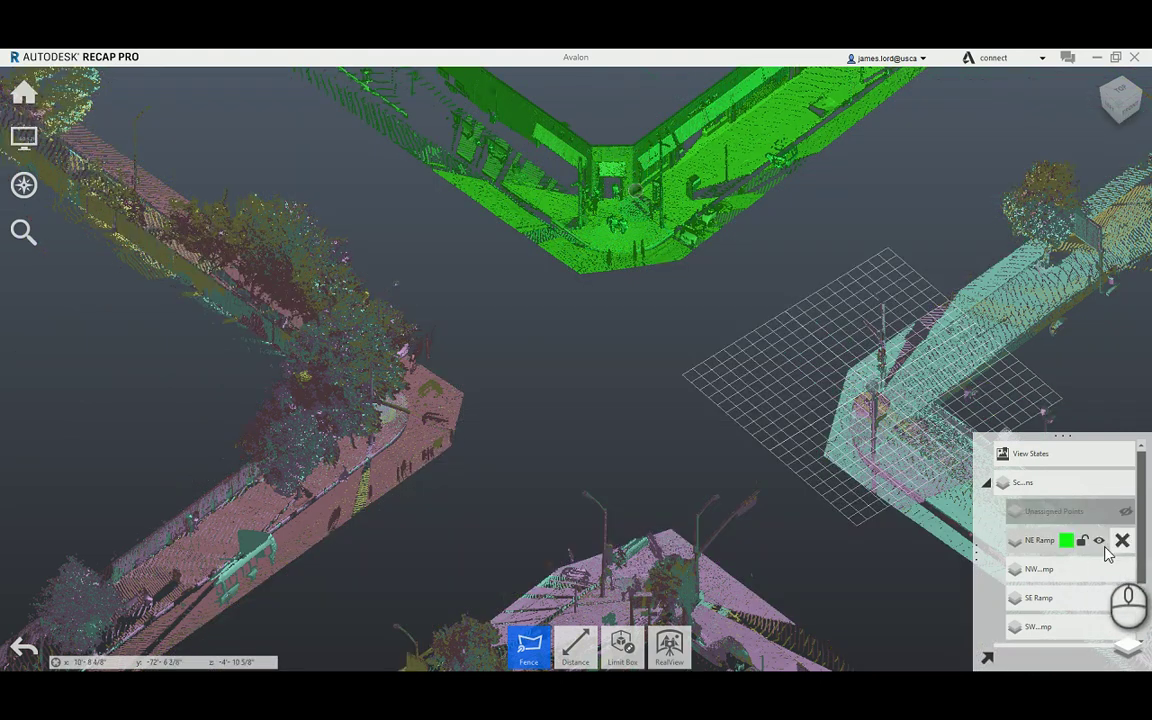
mouse_move(1100, 578)
mouse_move(1081, 608)
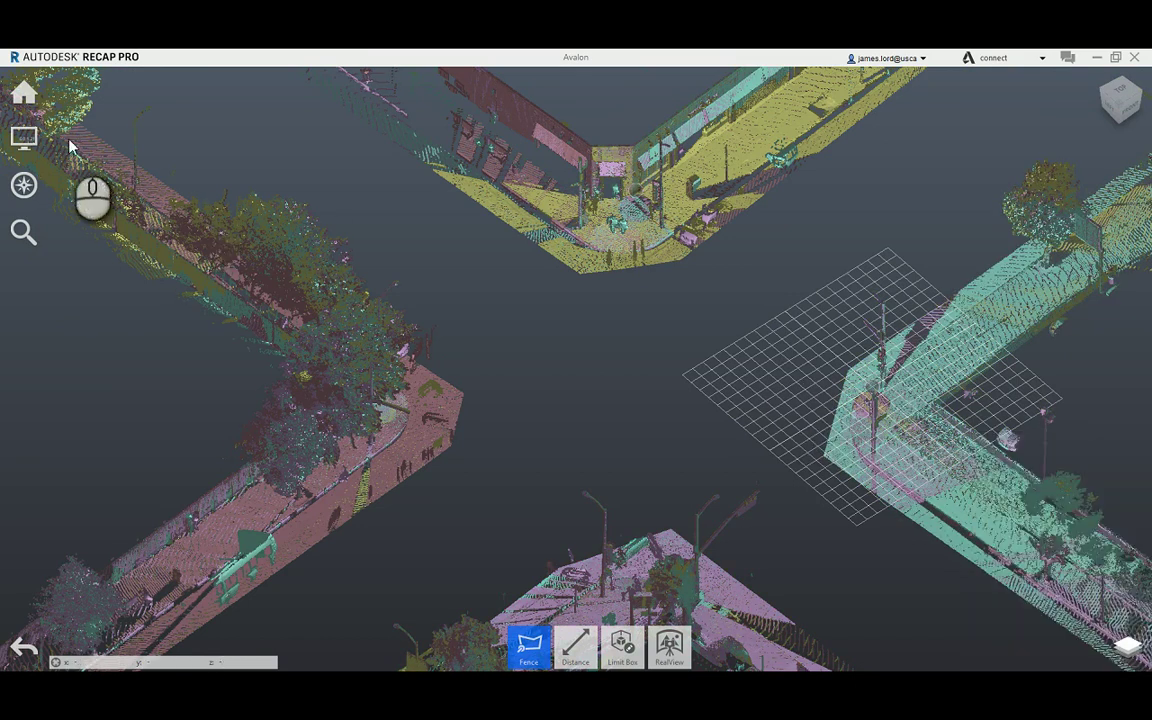
mouse_move(28, 94)
mouse_move(70, 108)
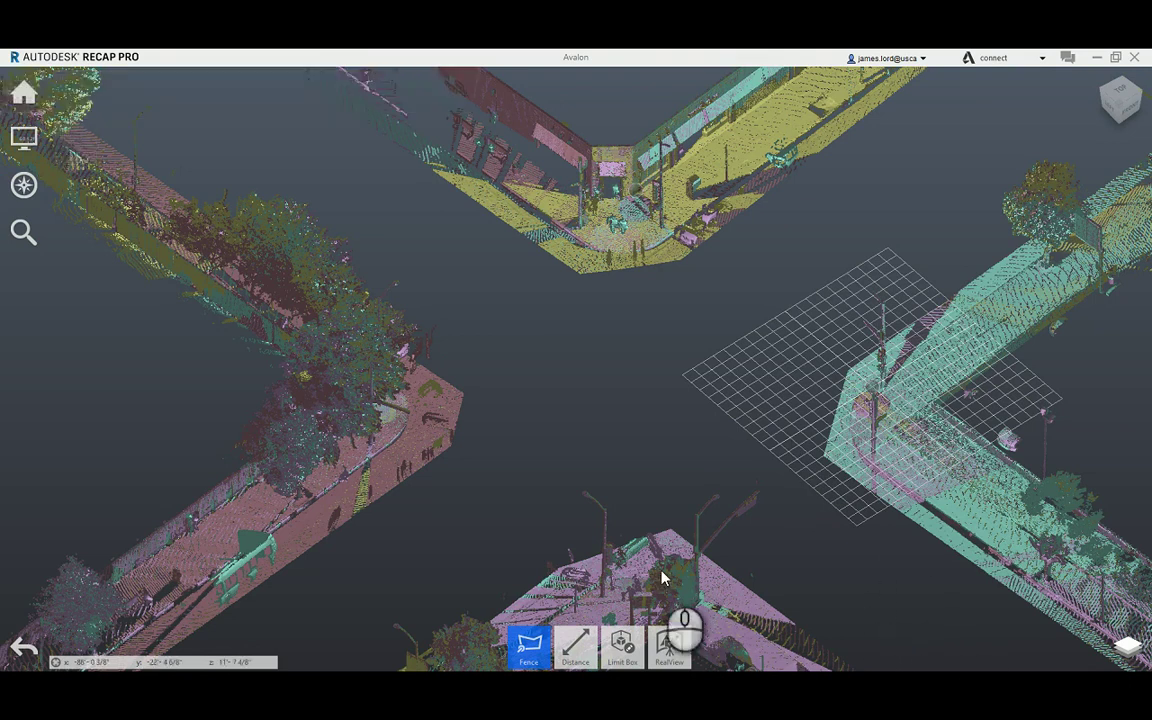
- Show the Modeling from a Point Cloud slide, then switch to the Civil 3D Intersection drawing
key("alt+Tab")
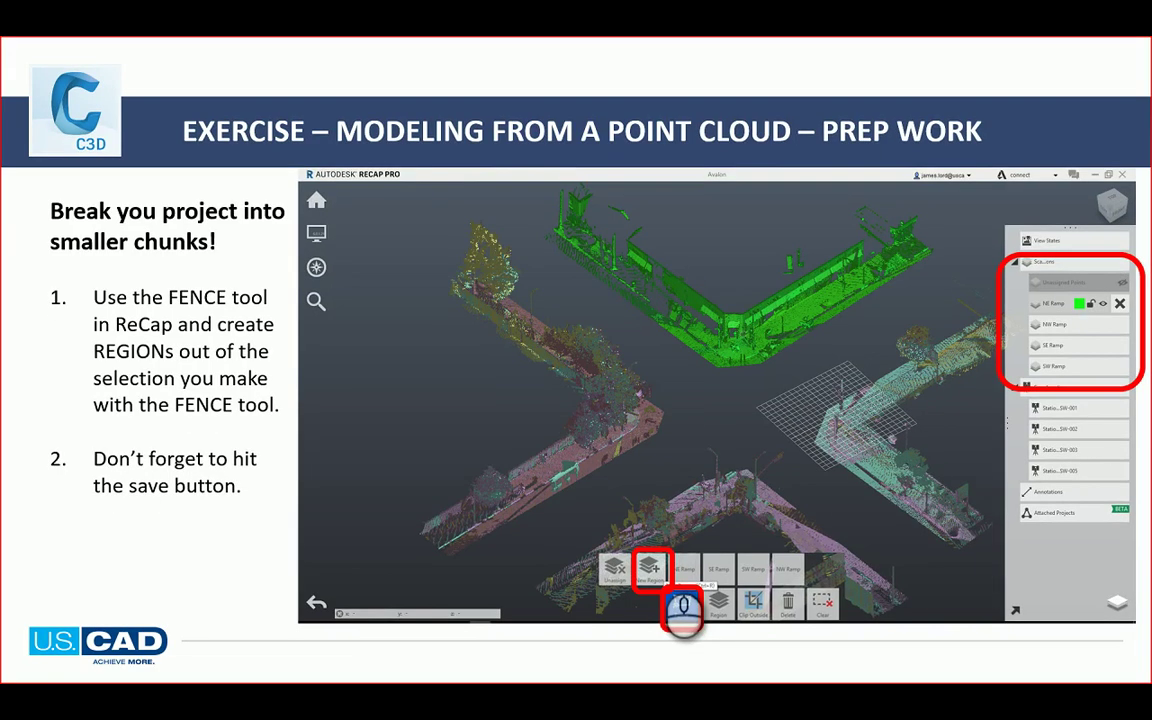
key("Right")
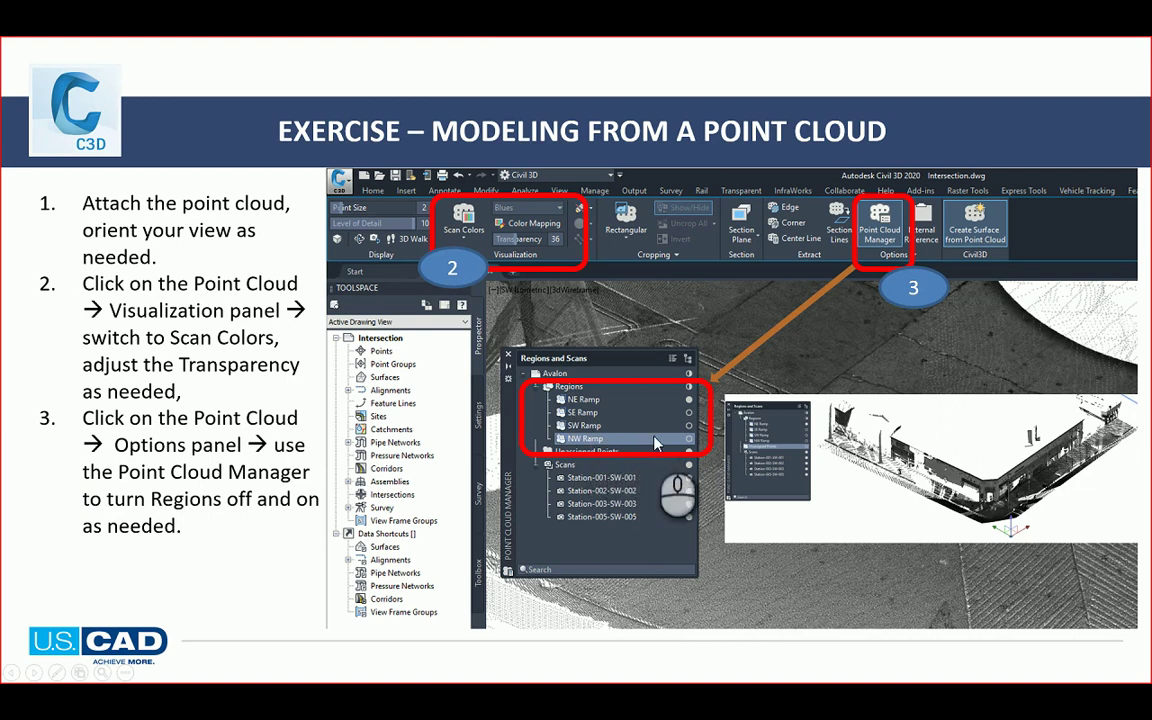
key("alt+Tab")
key("Tab")
key("Tab")
key("Tab")
key("Tab")
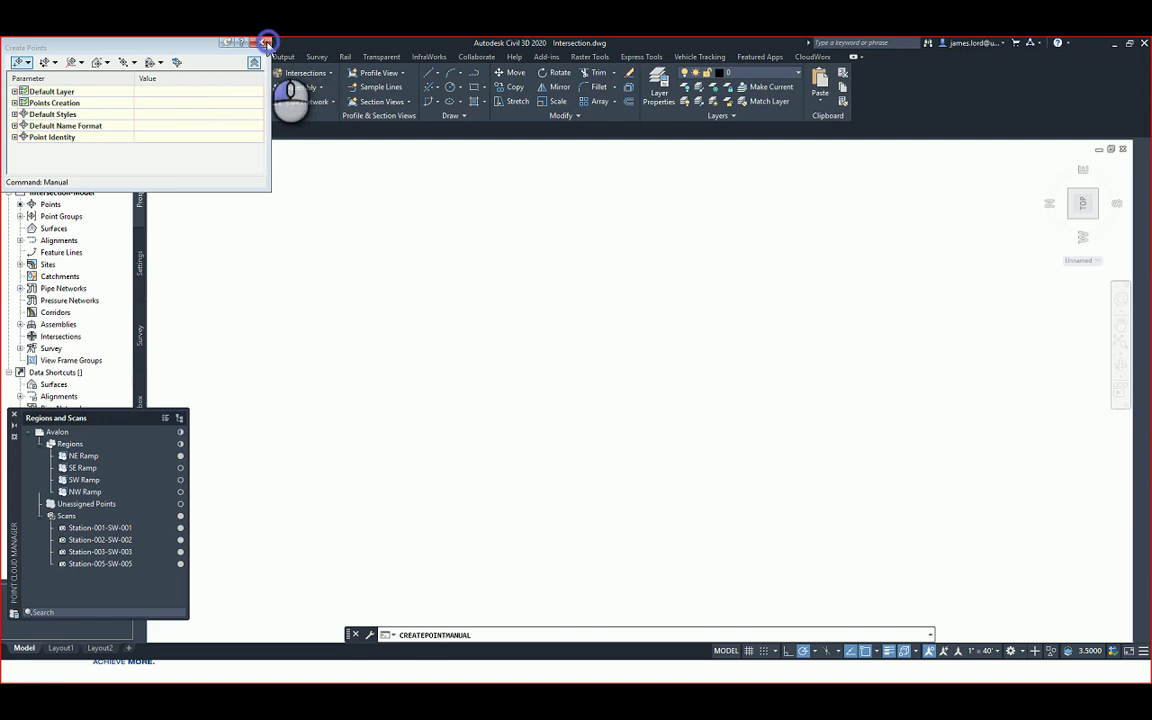
- Cancel the point creation command and clear the selection in the empty drawing
left_click(336, 397)
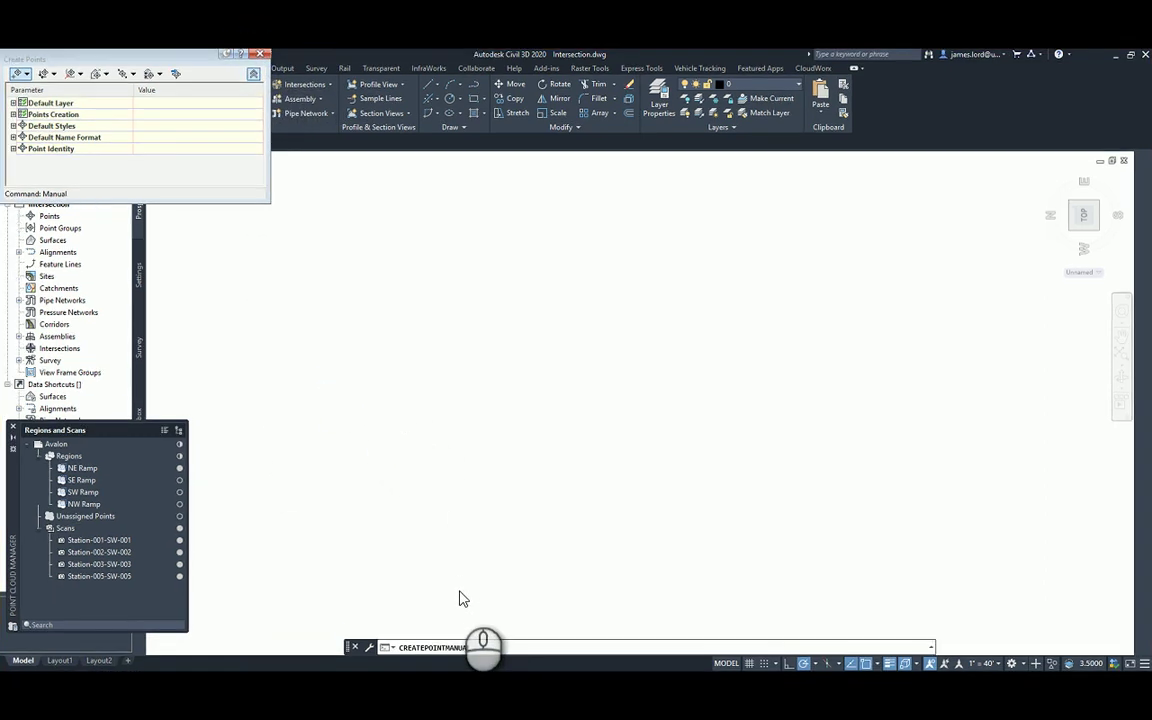
key("Escape")
left_click(367, 402)
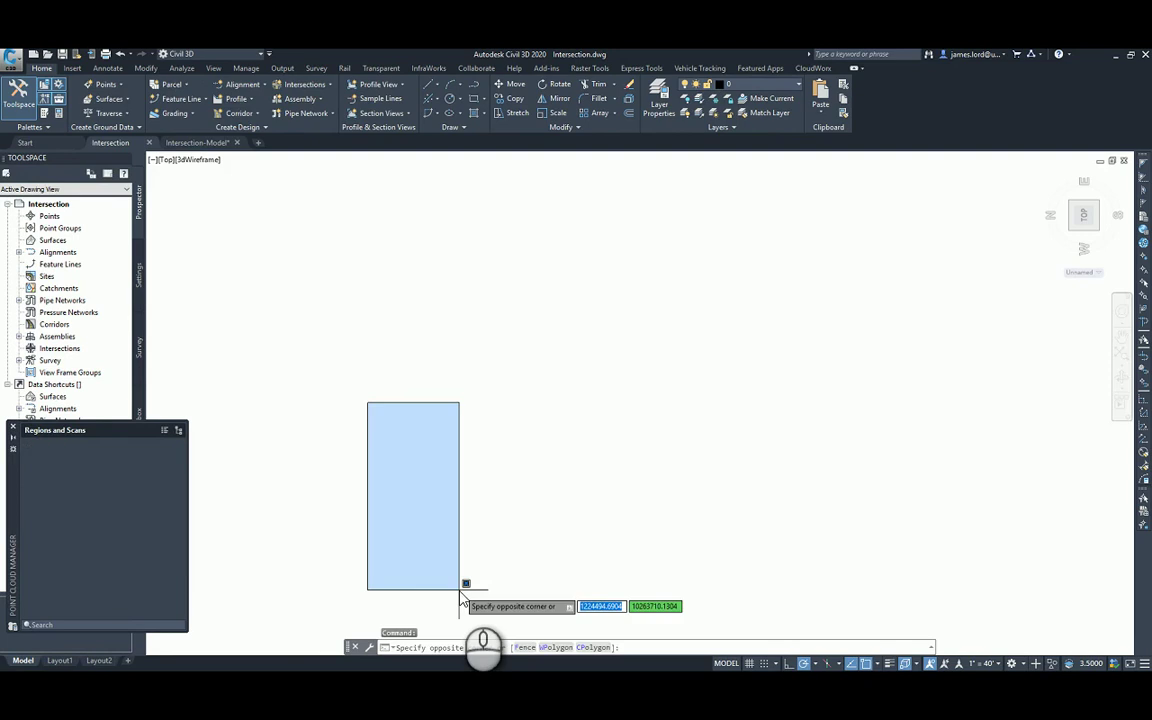
left_click(460, 598)
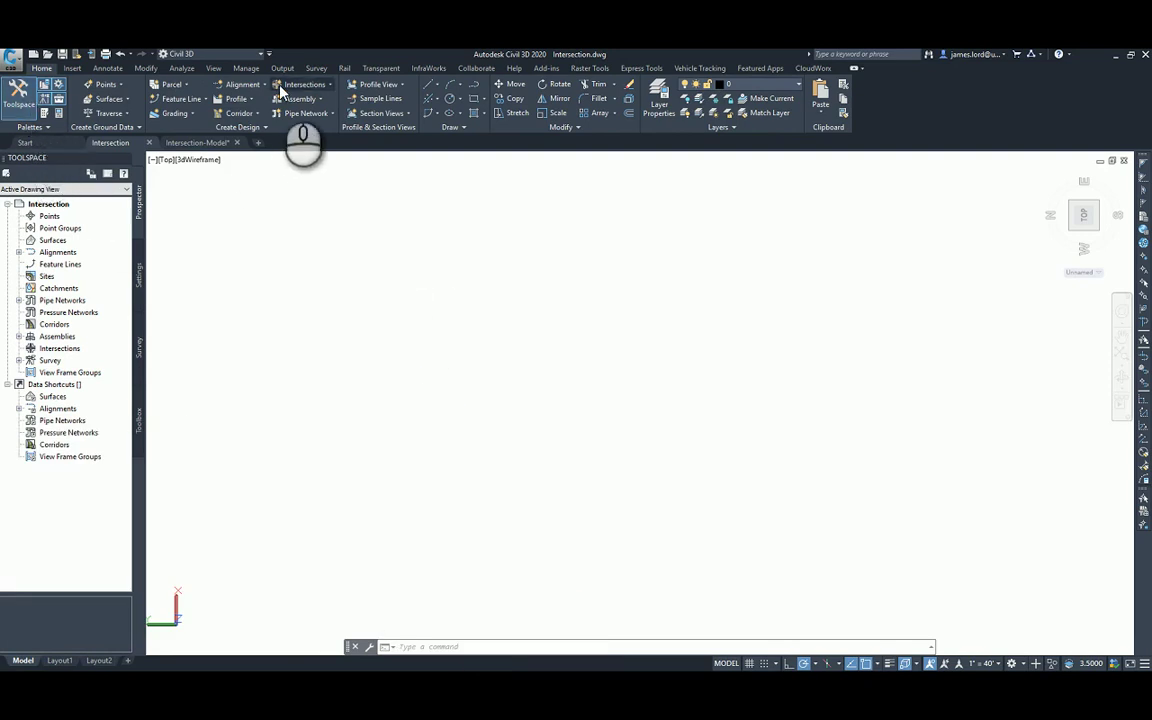
- Attach the Avalon.rcp point cloud at insertion point X 0, Y 0, Z 100
left_click(72, 68)
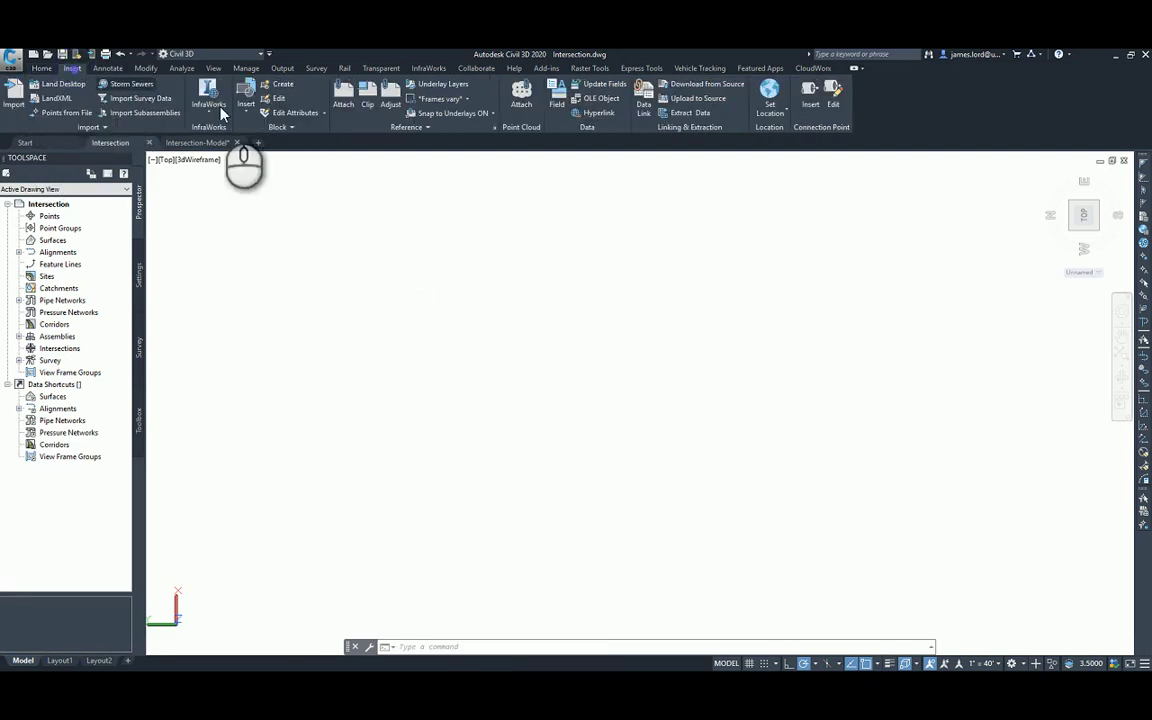
left_click(521, 110)
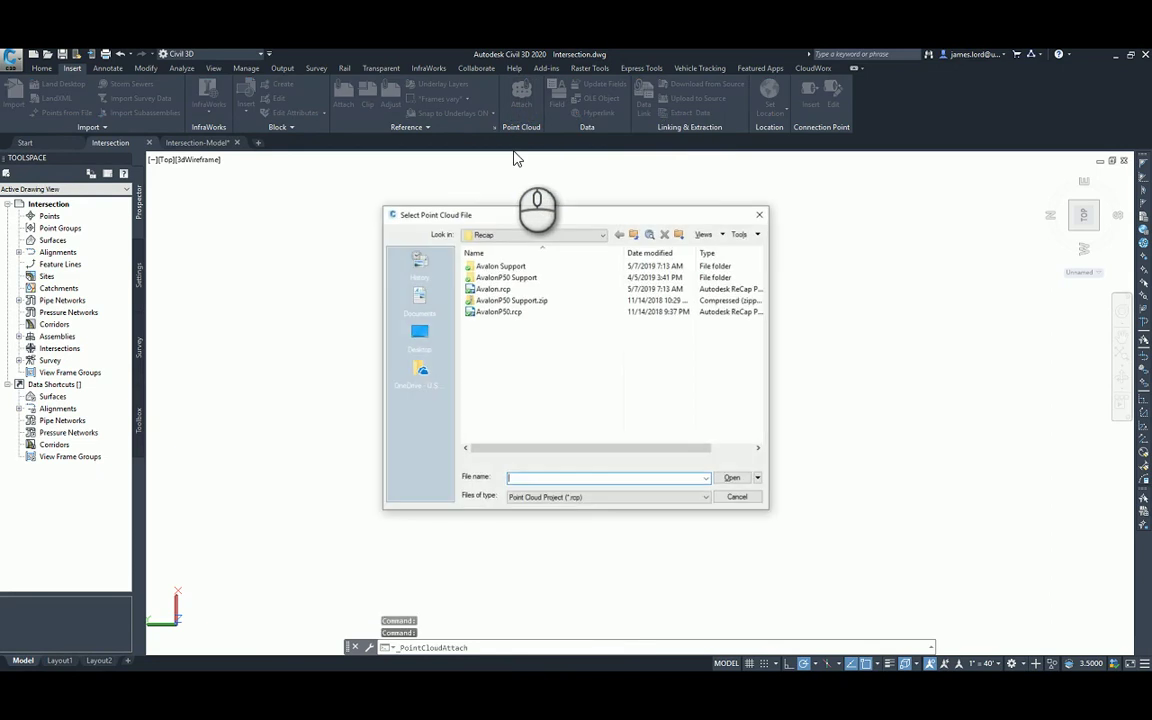
left_click(495, 289)
left_click(732, 478)
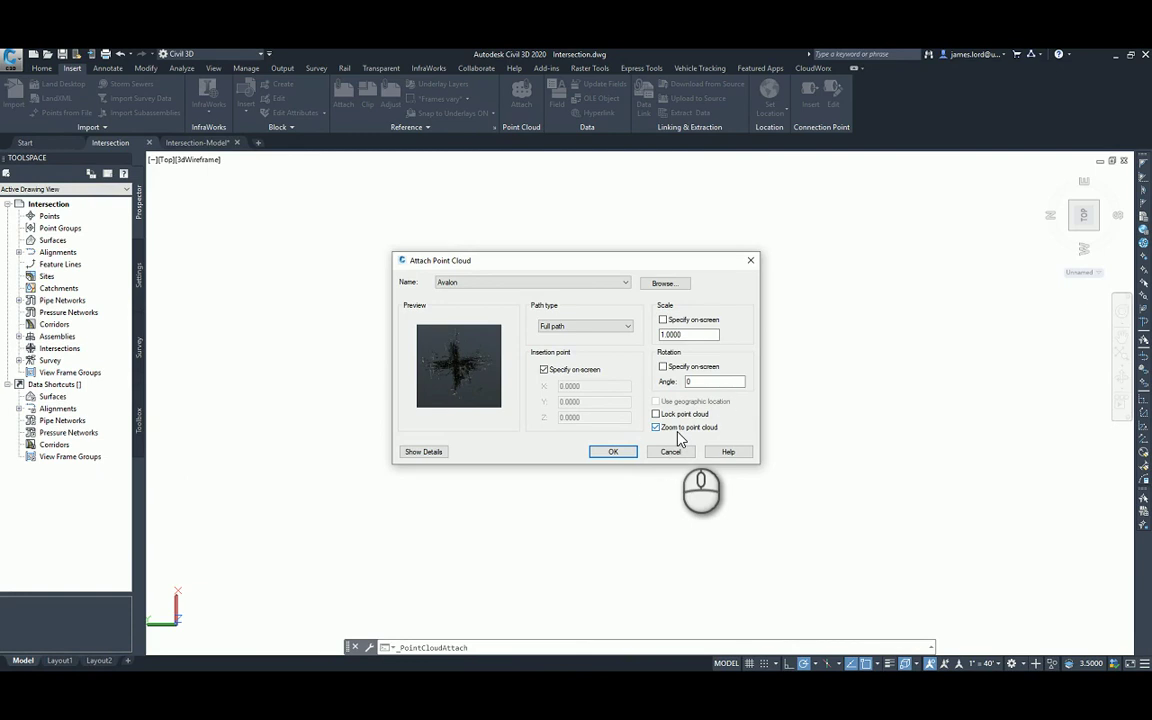
left_click(545, 370)
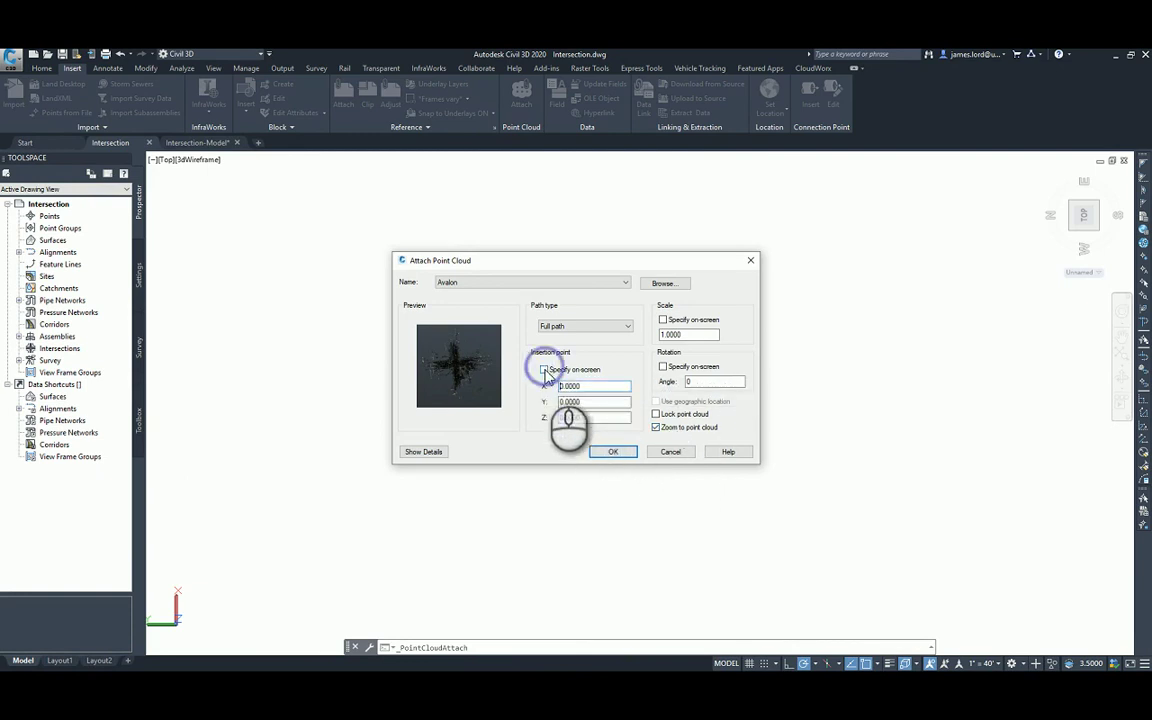
left_click(598, 418)
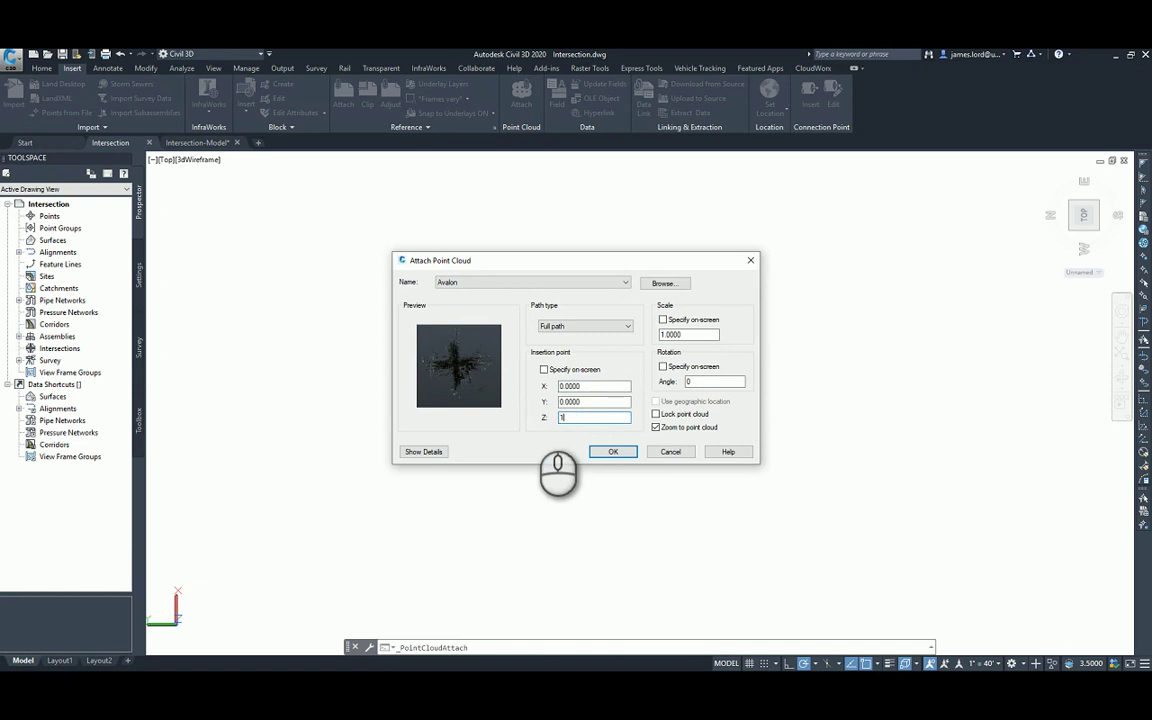
type("100")
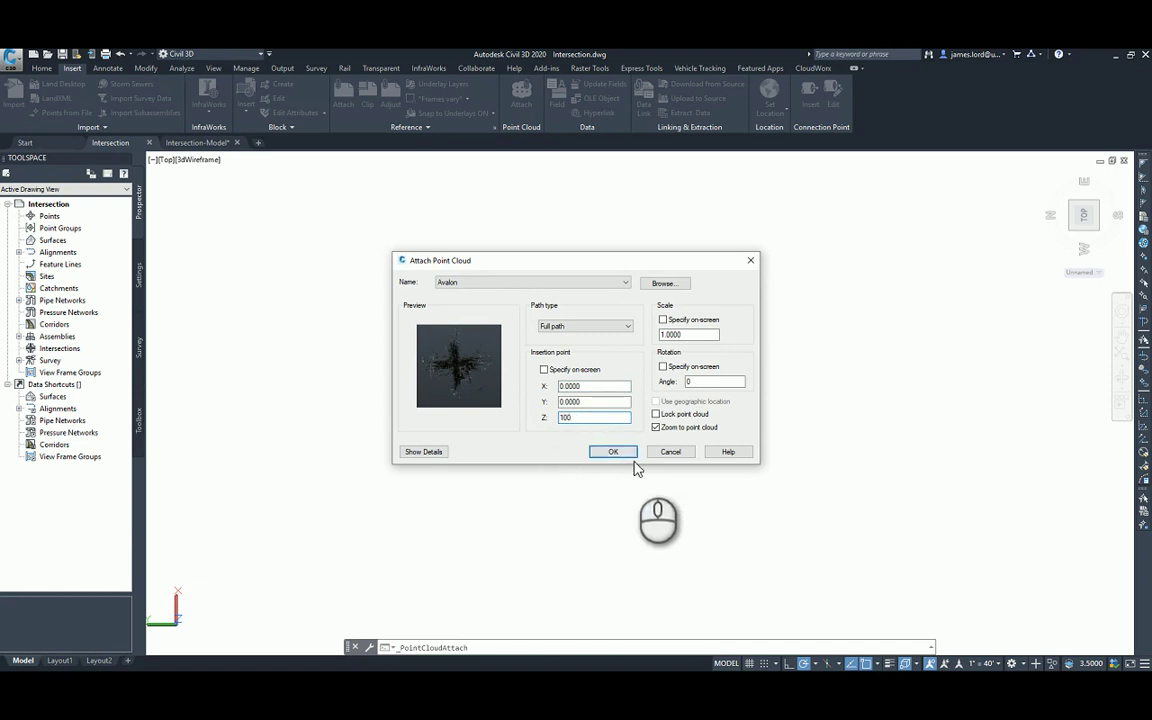
left_click(613, 452)
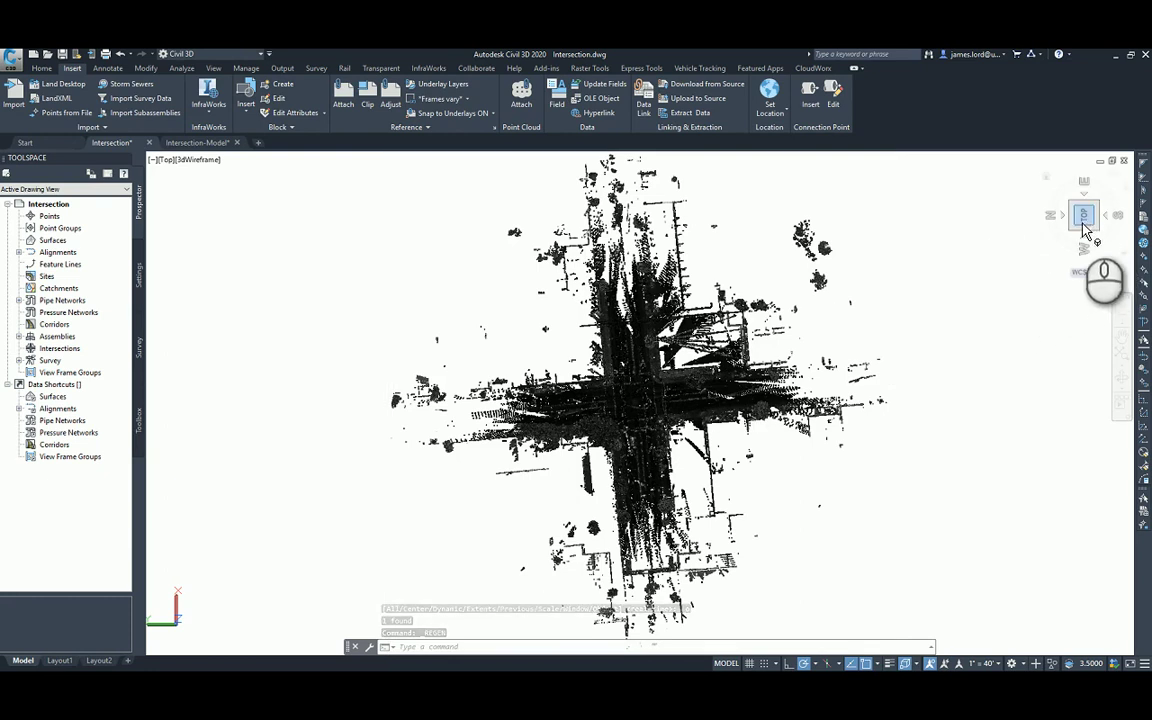
- Set a southwest isometric view, orbit down to street level, and zoom into a corner curb ramp
left_click(1100, 235)
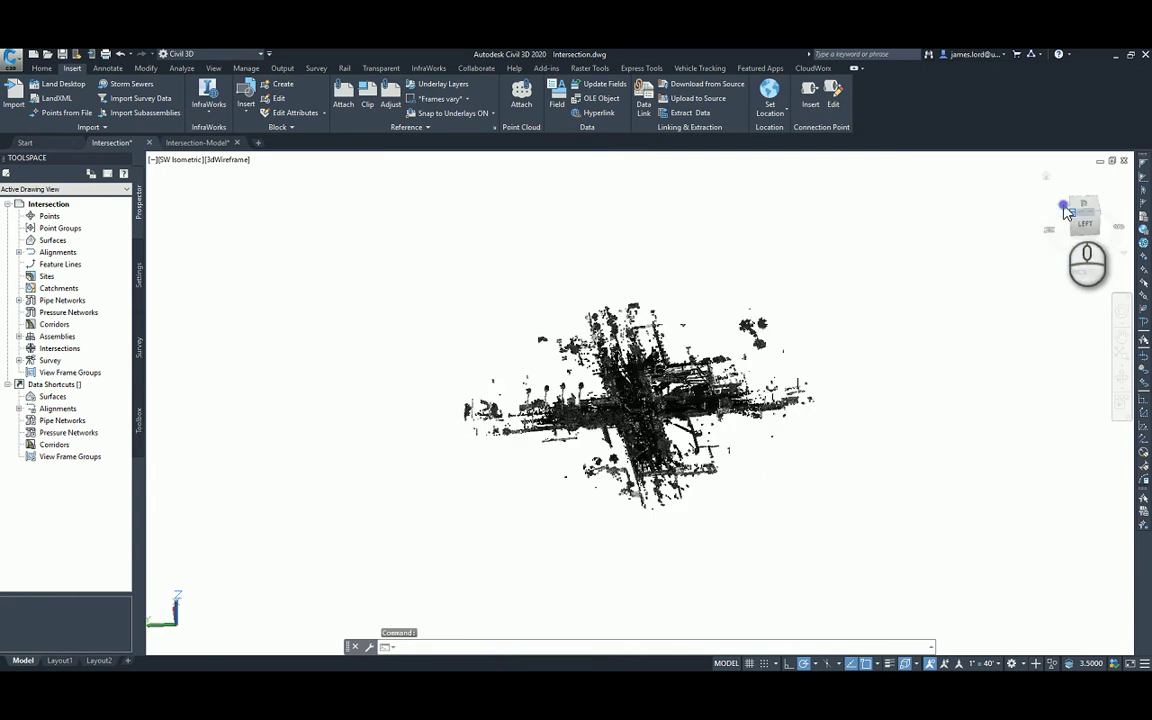
scroll(653, 440, "up", 6)
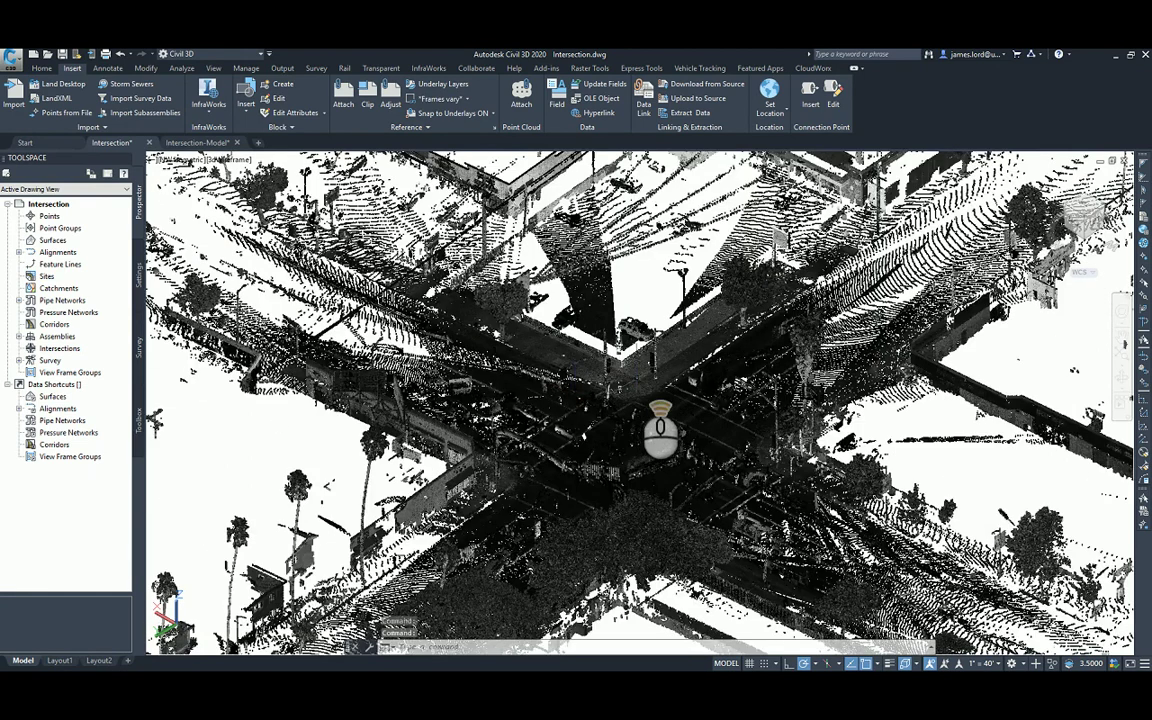
scroll(657, 438, "up", 2)
scroll(663, 437, "down", 8)
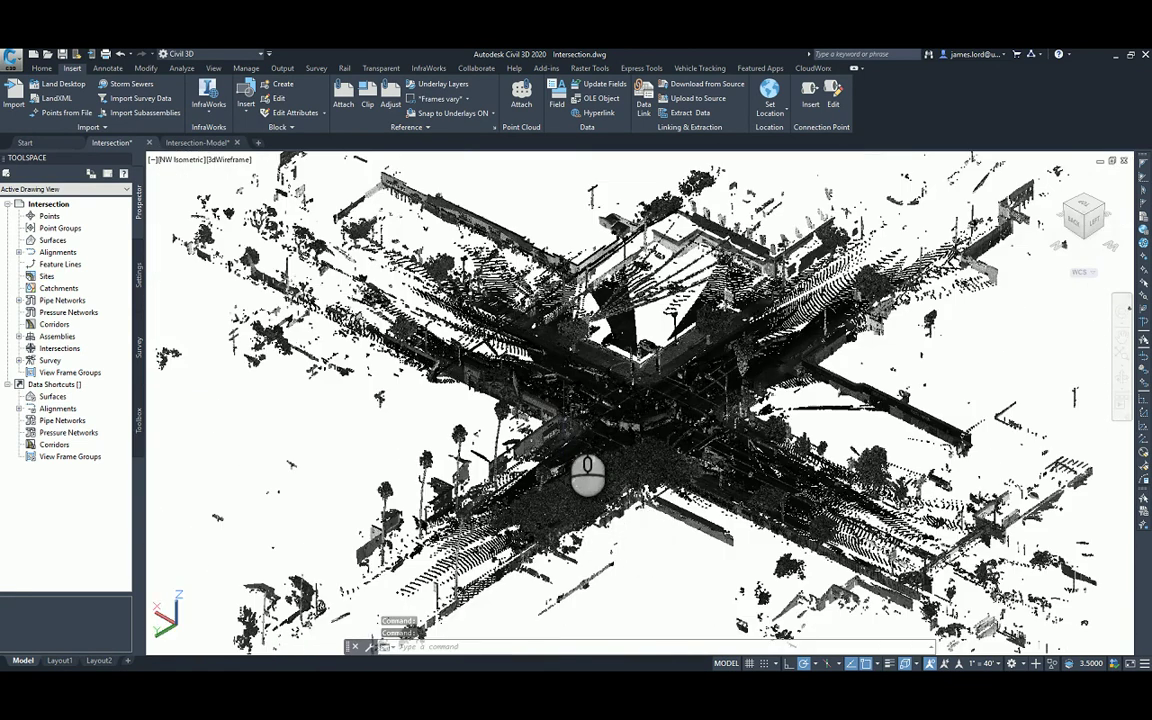
left_click(1108, 217)
scroll(650, 455, "up", 5)
middle_click_drag(625, 478, 589, 512, "shift")
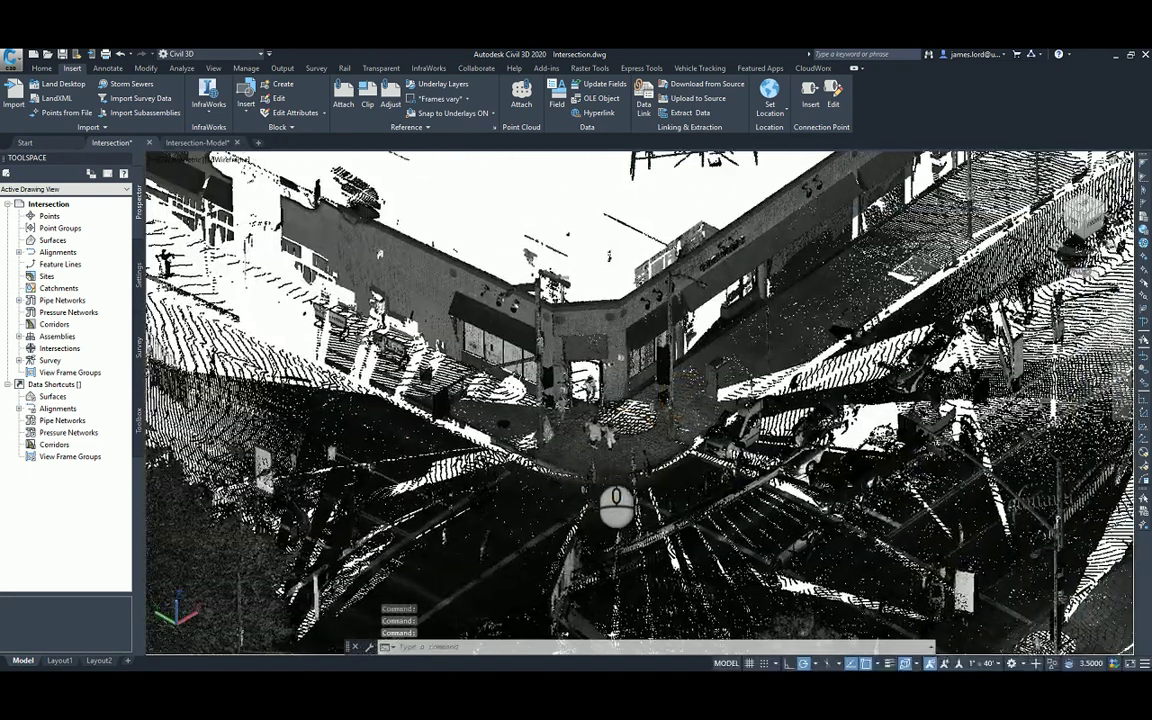
scroll(605, 510, "up", 3)
scroll(650, 512, "up", 4)
scroll(654, 518, "up", 5)
scroll(648, 530, "down", 8)
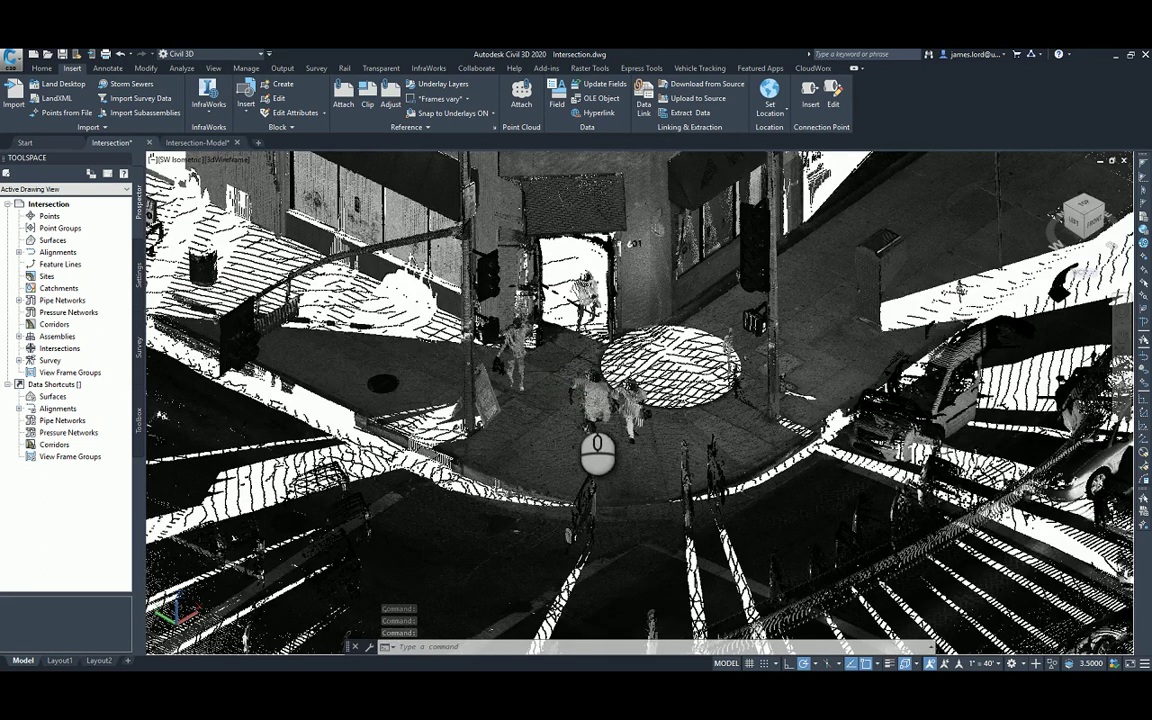
- Colour the selected point cloud by its scan colours and raise its transparency from 28 to 44
left_click(554, 413)
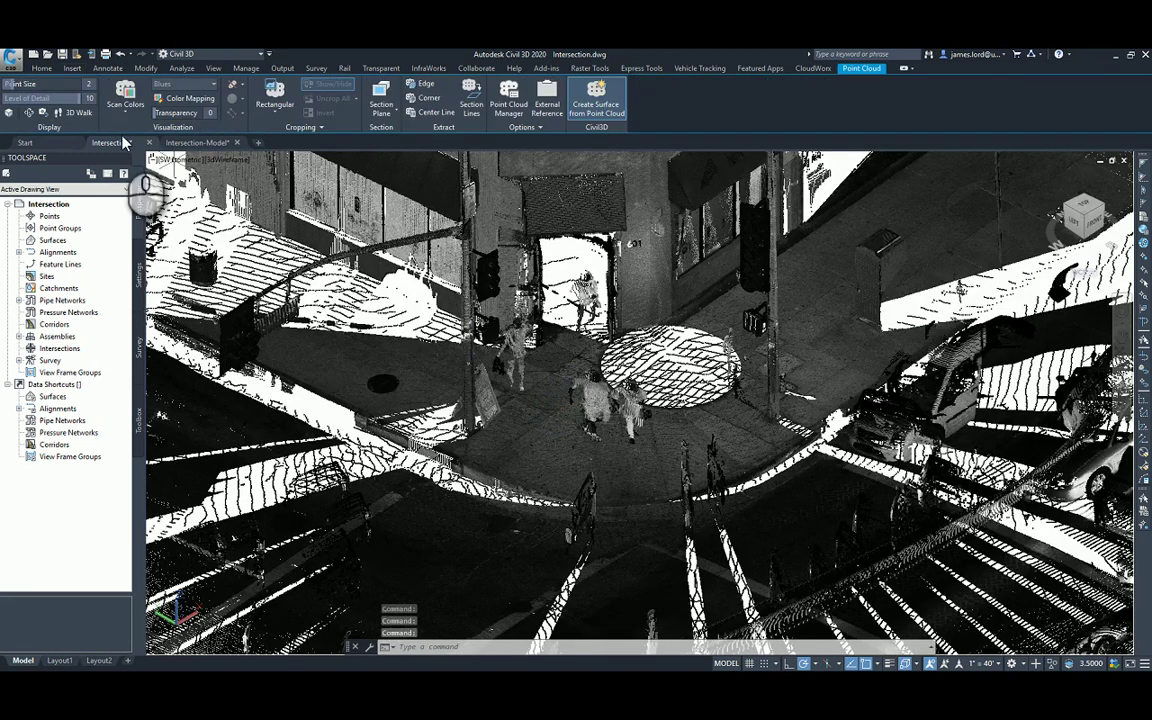
left_click(127, 113)
left_click(134, 135)
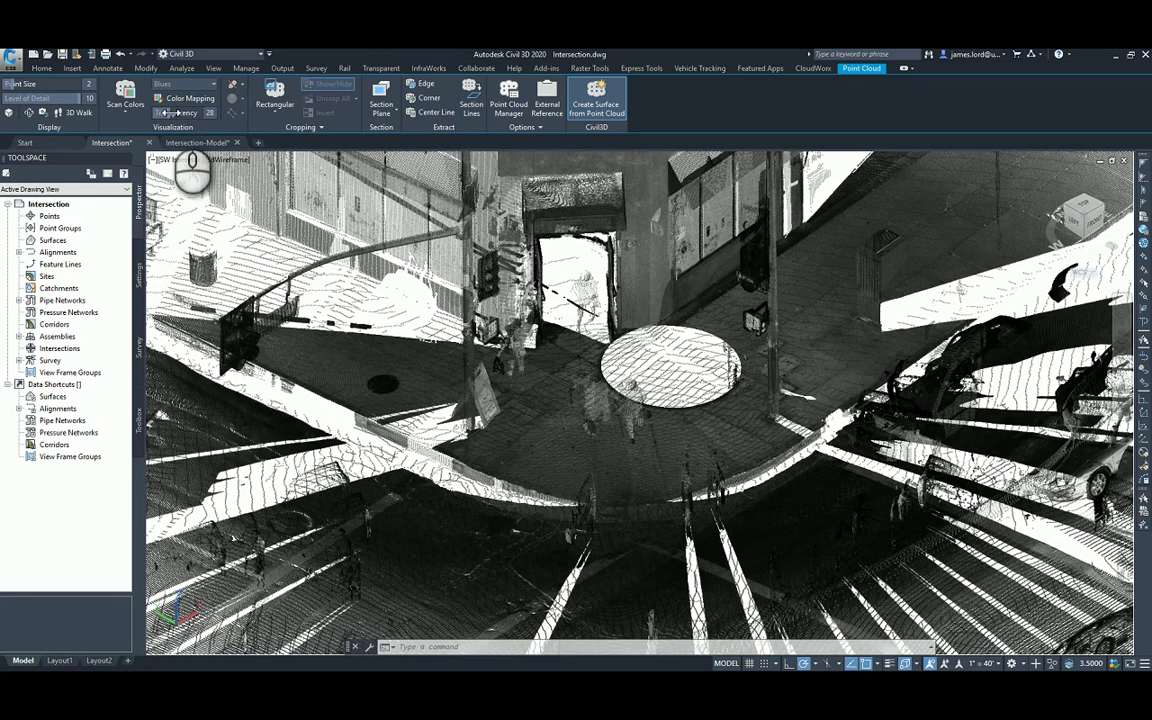
left_click_drag(183, 112, 192, 112)
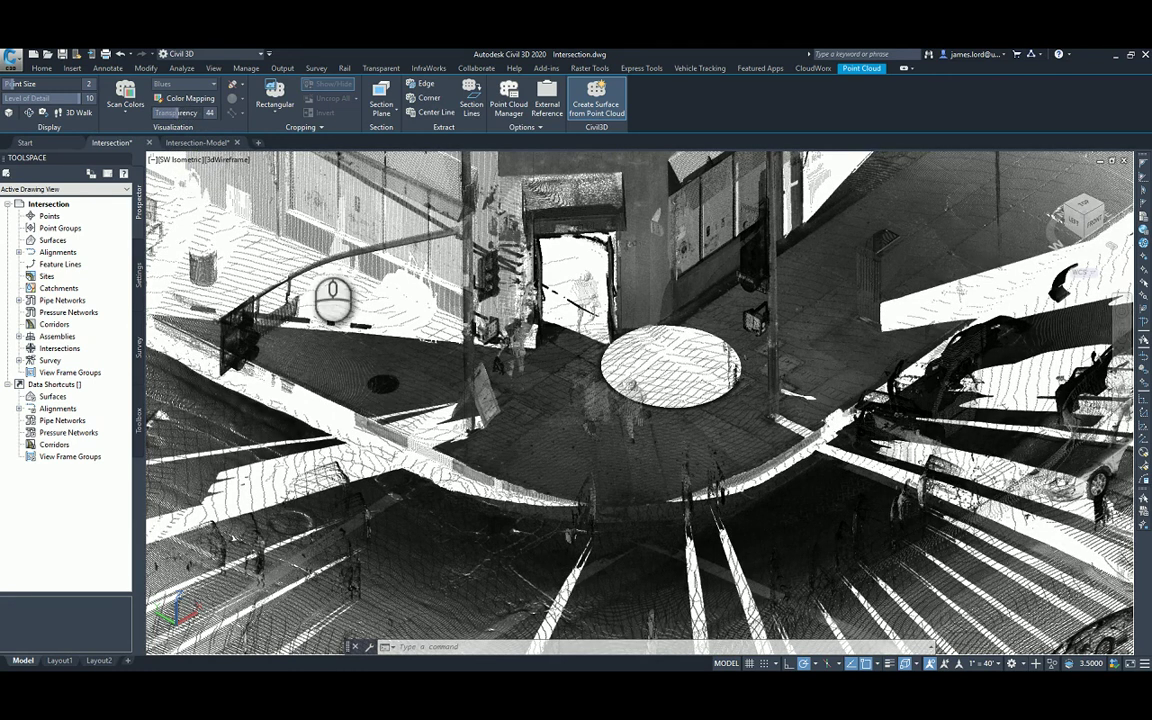
- Zoom out from the curb close-up until the entire scanned intersection is in view
scroll(595, 508, "up", 5)
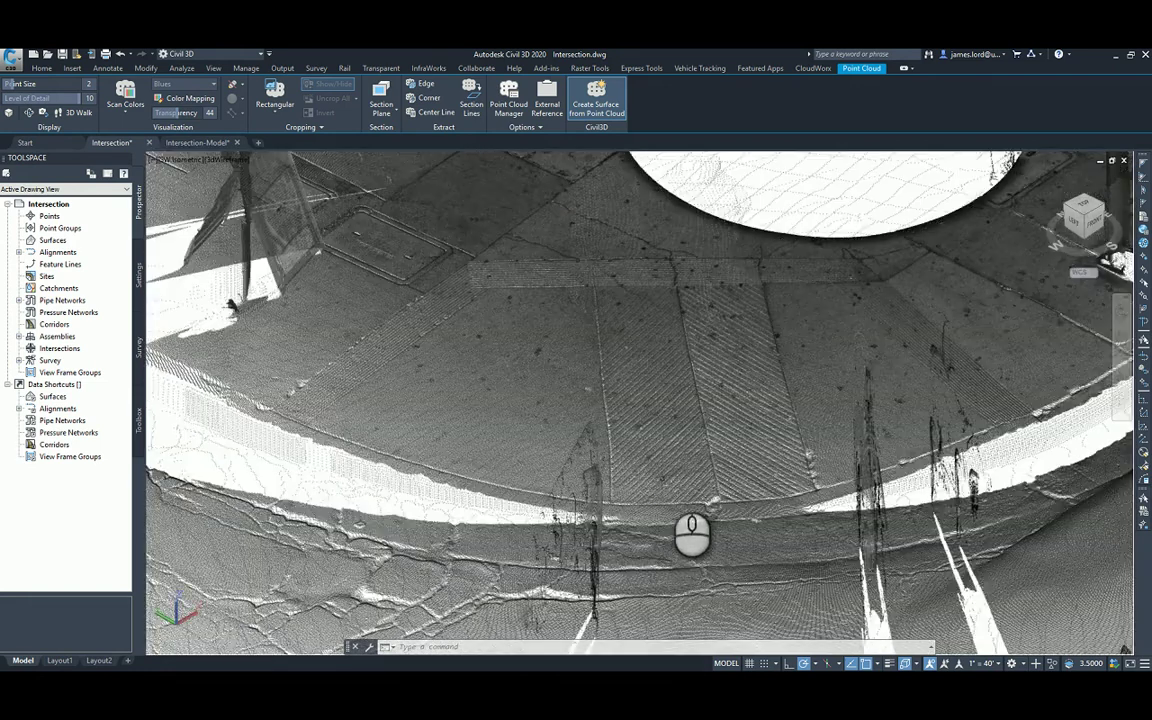
scroll(604, 545, "down", 10)
scroll(604, 370, "up", 2)
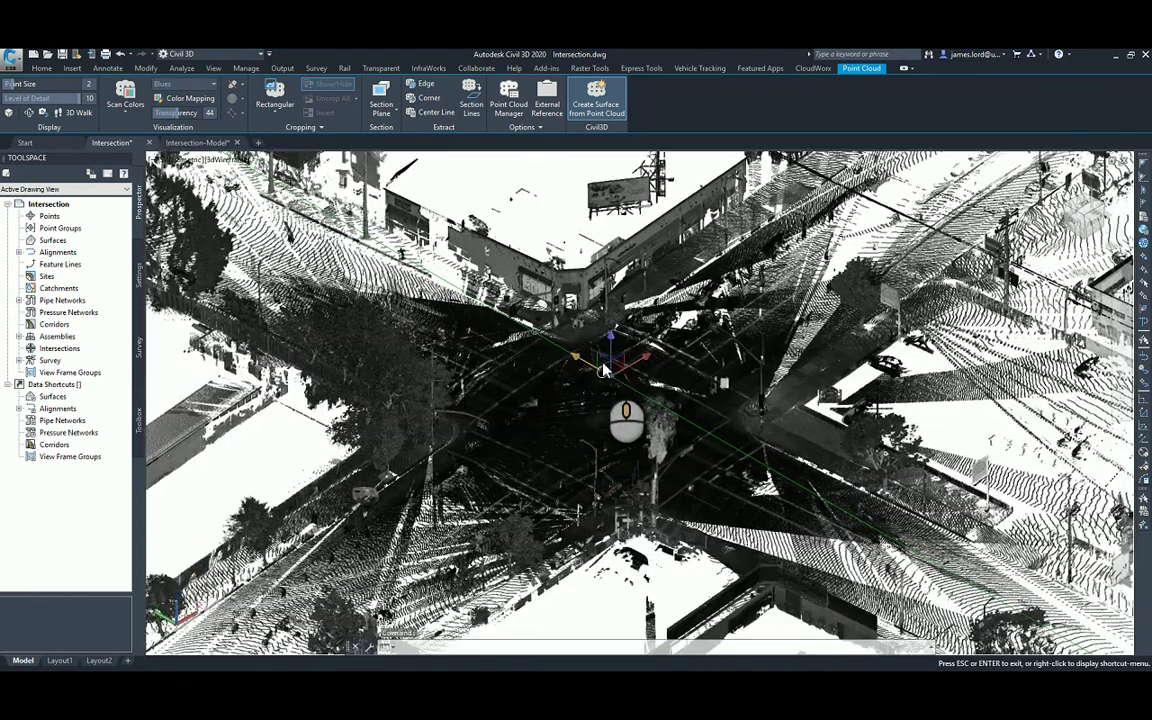
scroll(565, 378, "up", 2)
scroll(565, 378, "up", 2)
scroll(560, 370, "down", 2)
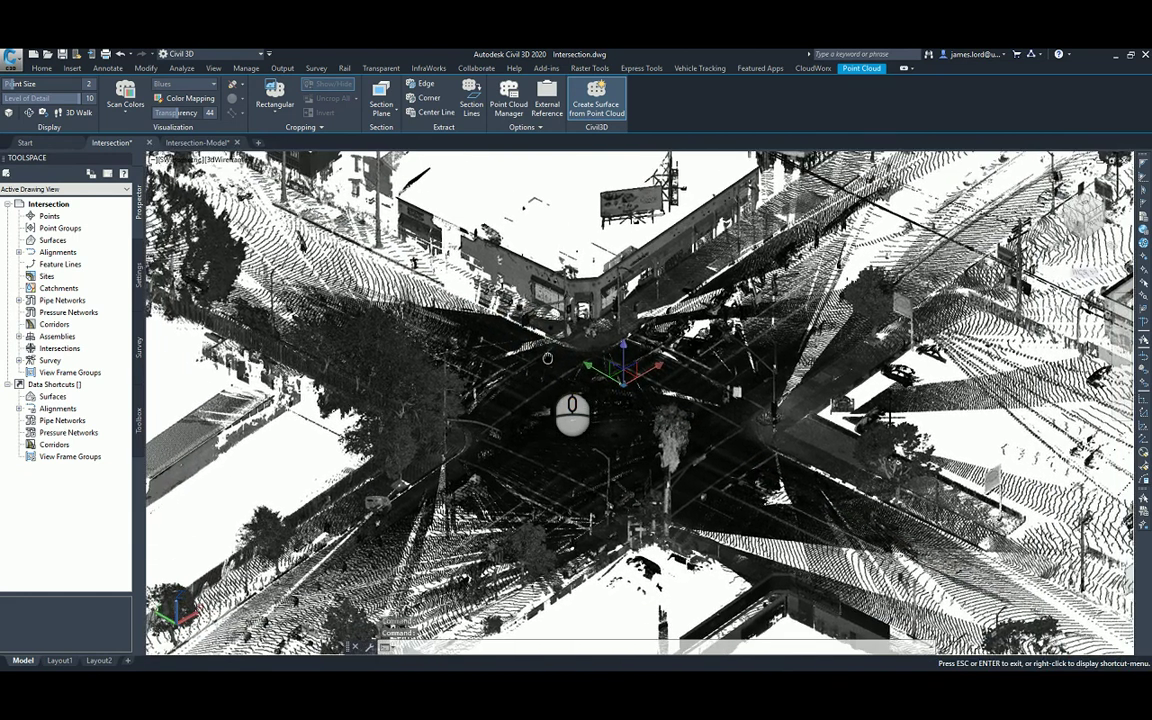
scroll(545, 357, "up", 3)
scroll(545, 357, "down", 3)
key("Escape")
scroll(591, 399, "up", 3)
scroll(584, 413, "down", 3)
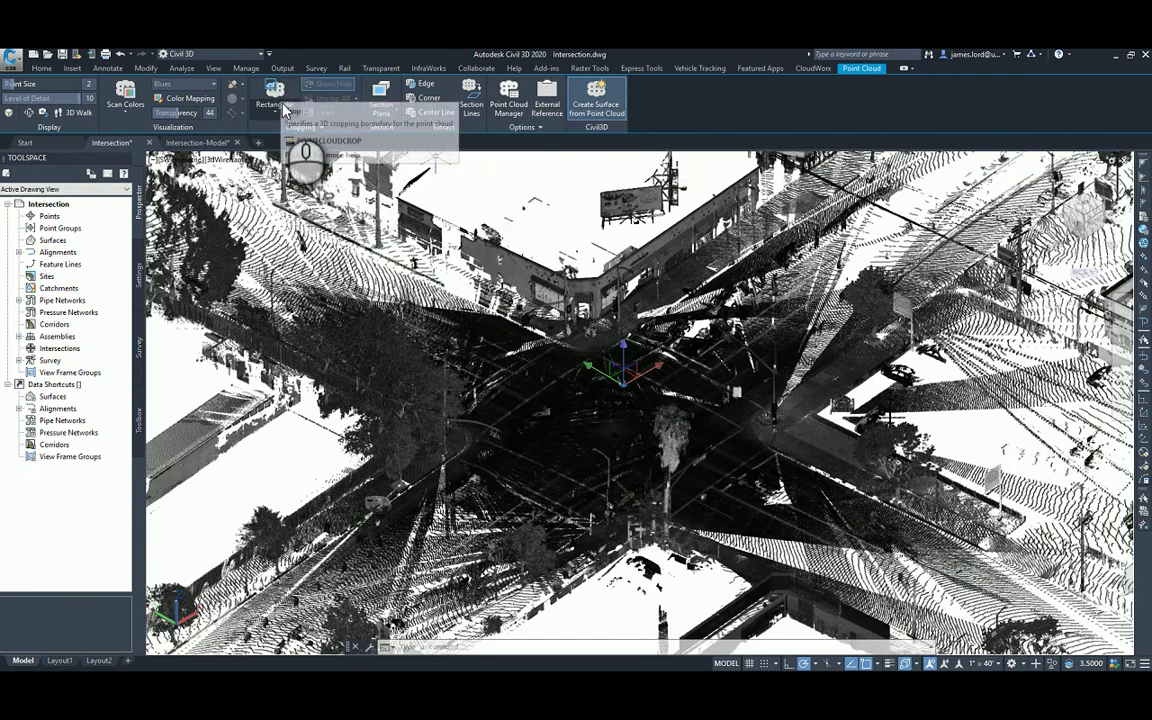
- In the Point Cloud Manager, hide Unassigned Points and the NW, SW and SE Ramp regions
left_click(508, 108)
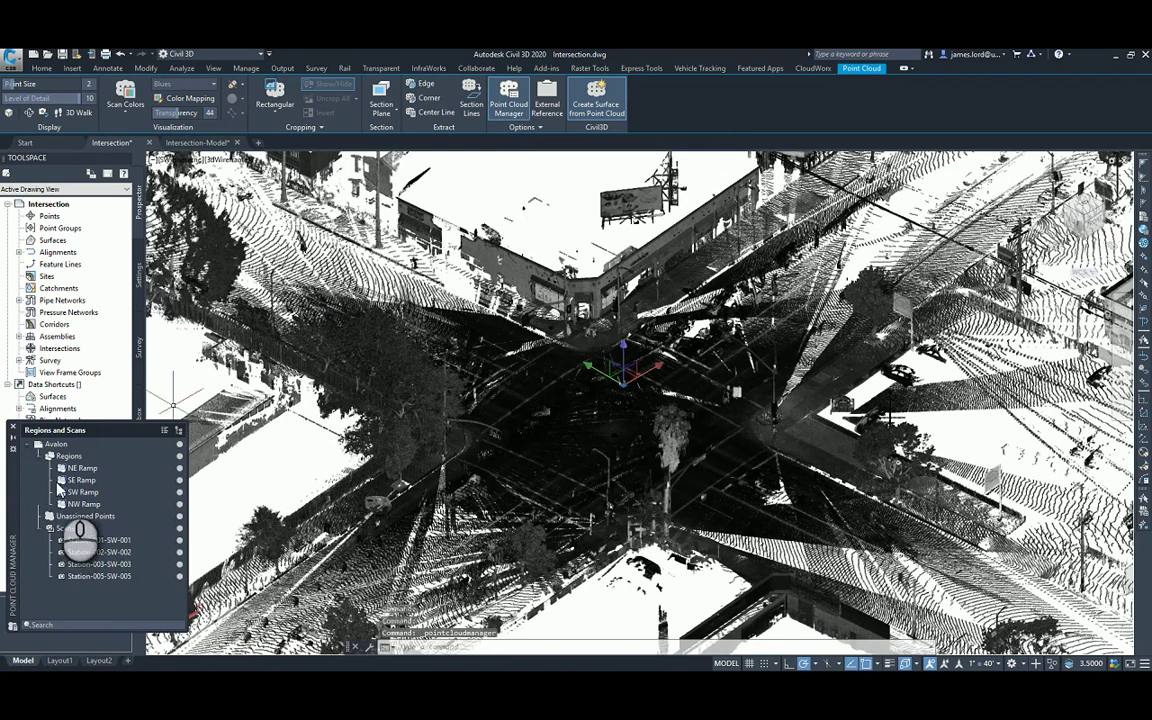
left_click_drag(14, 483, 165, 269)
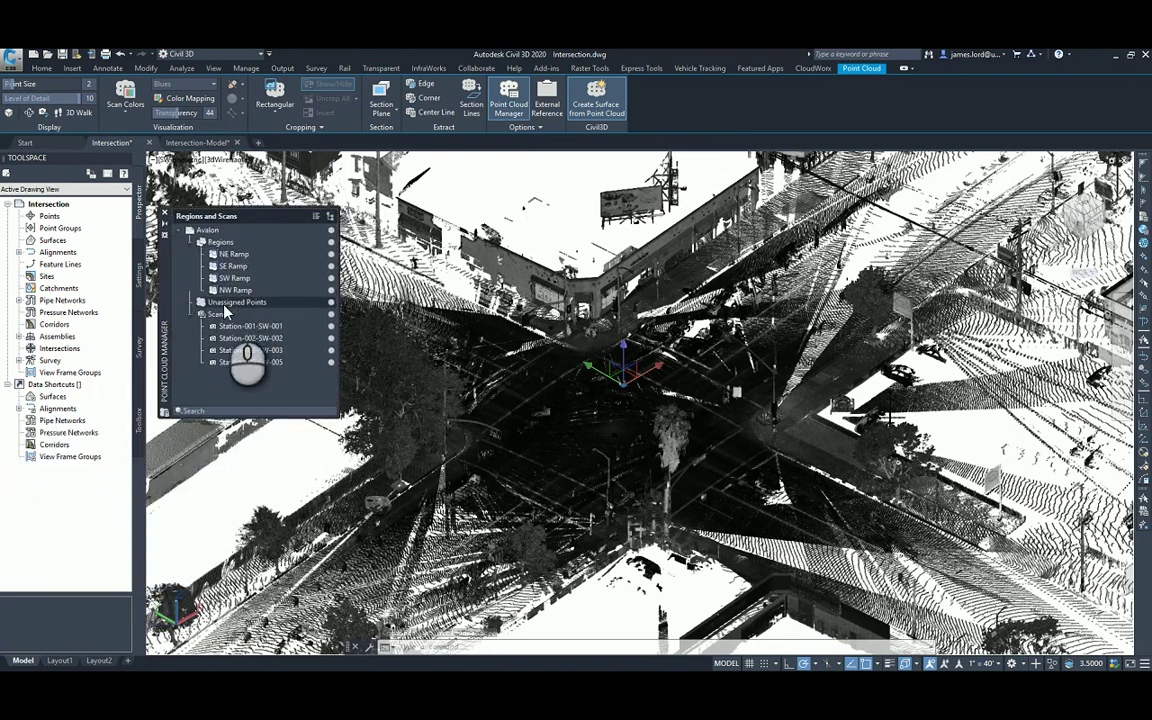
left_click(331, 302)
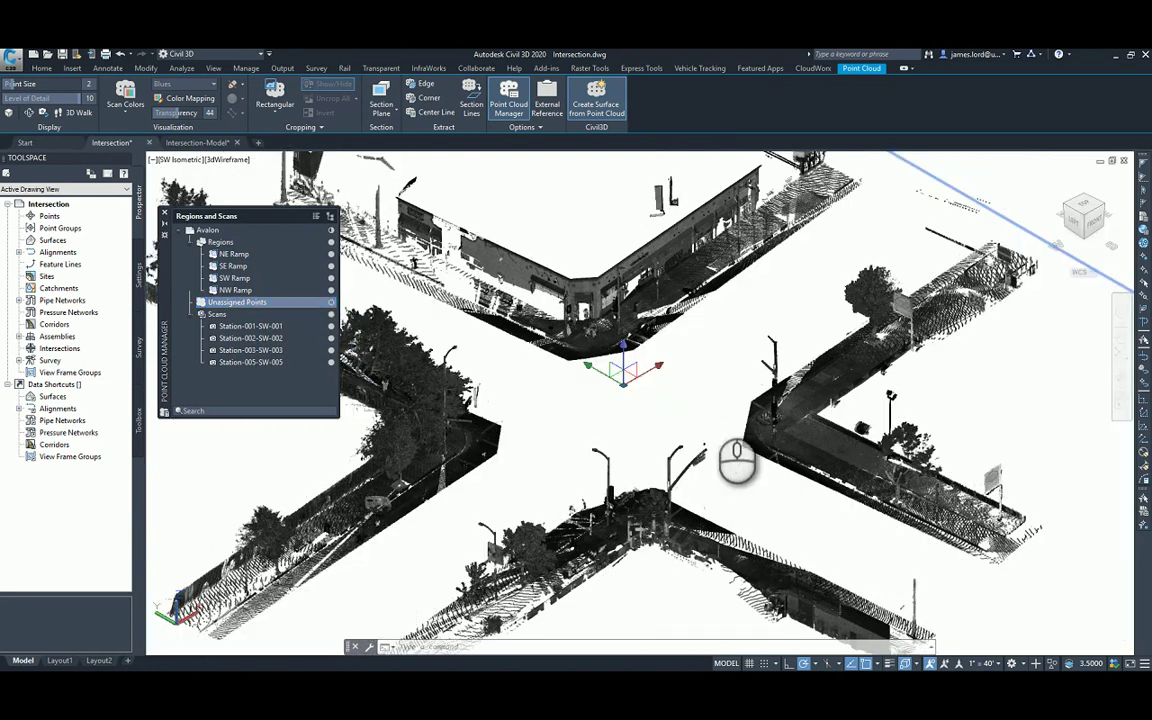
left_click(331, 290)
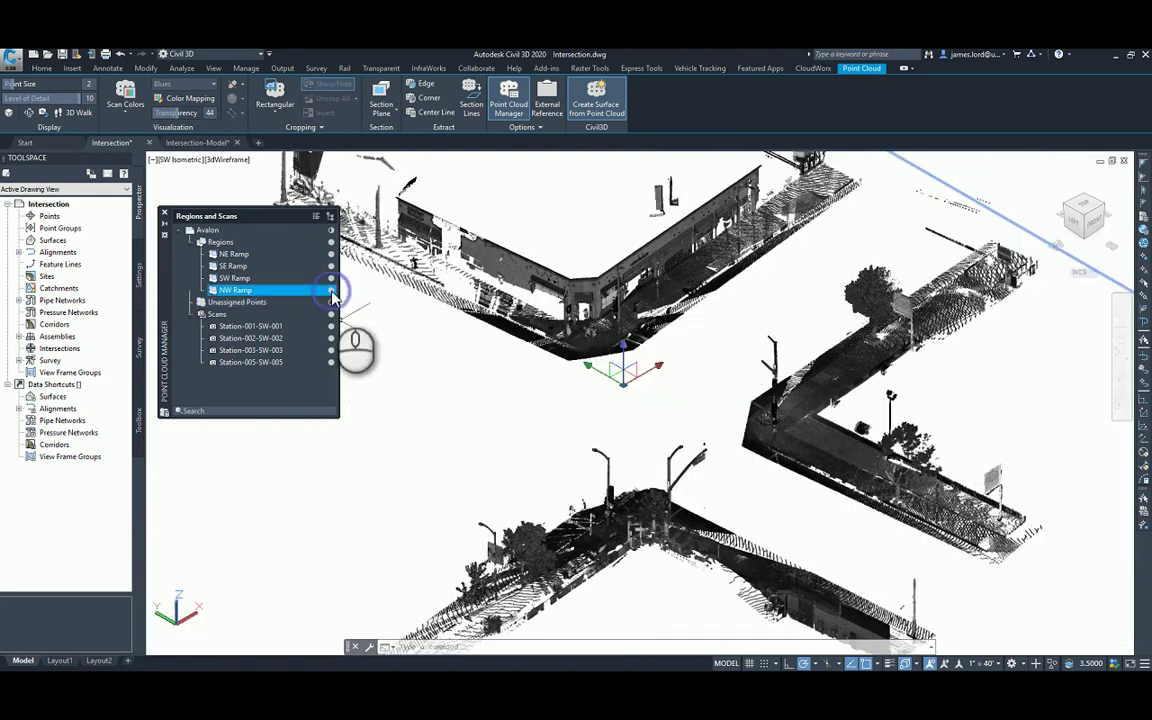
left_click(331, 279)
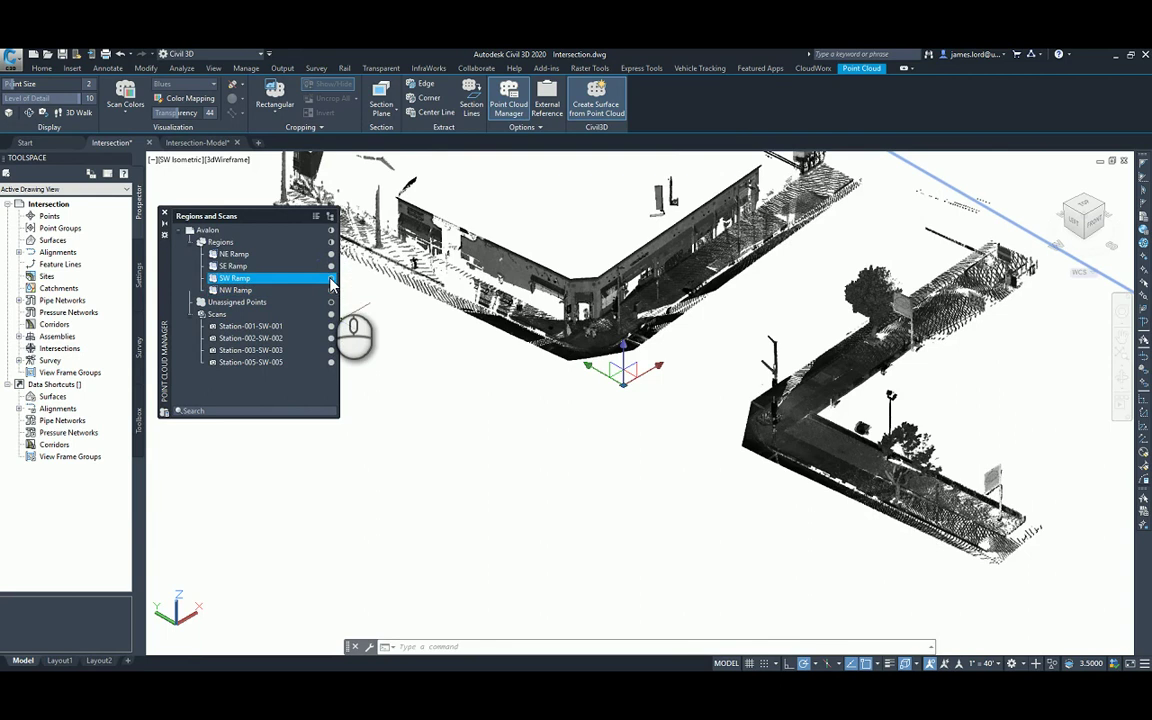
left_click(331, 266)
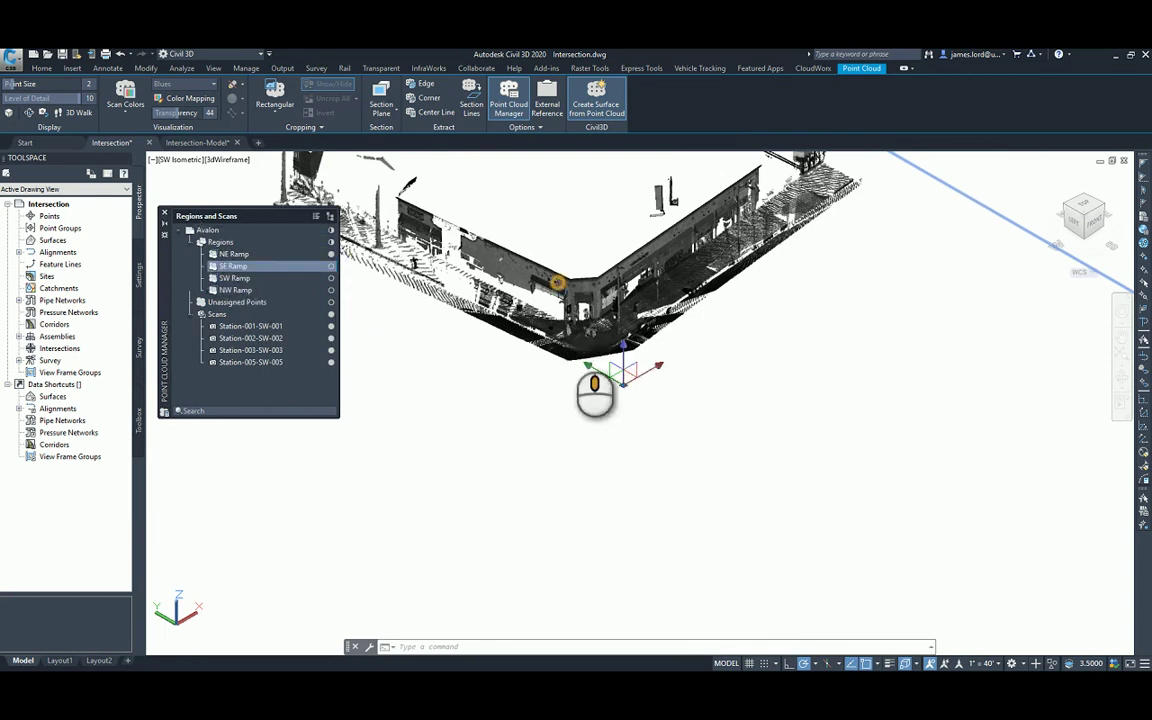
- Zoom in on the remaining NE Ramp curb, close the palette, and pan across it
scroll(617, 495, "up", 3)
scroll(641, 505, "up", 10)
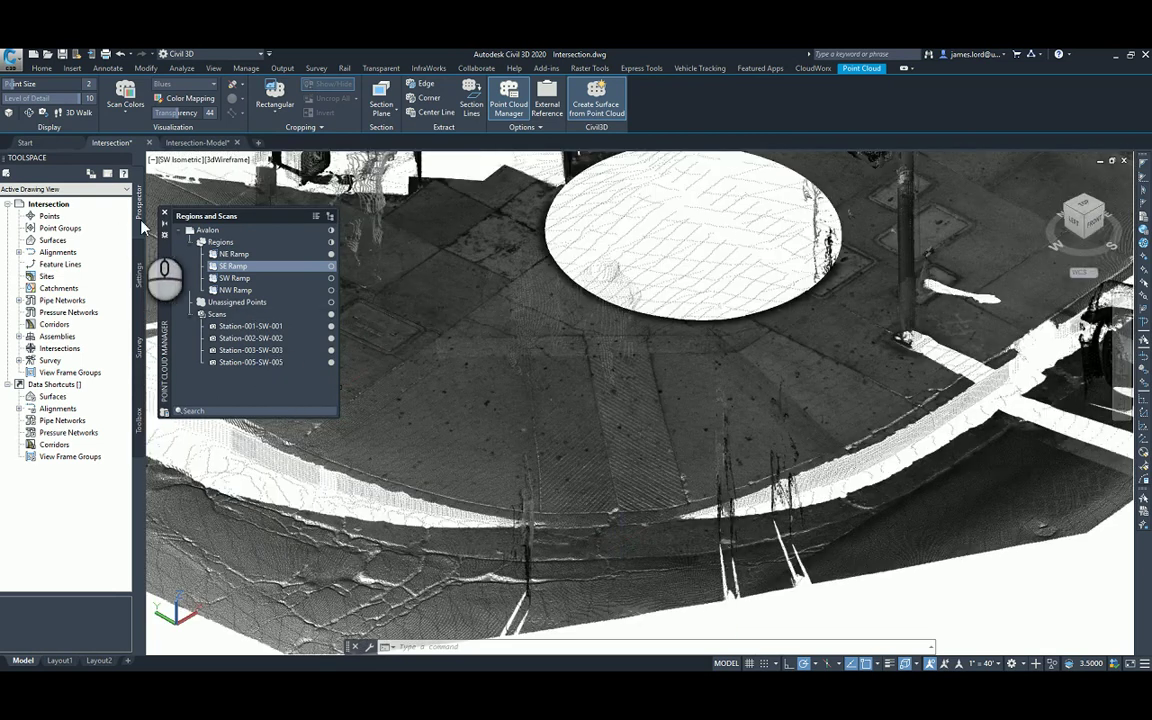
left_click(167, 217)
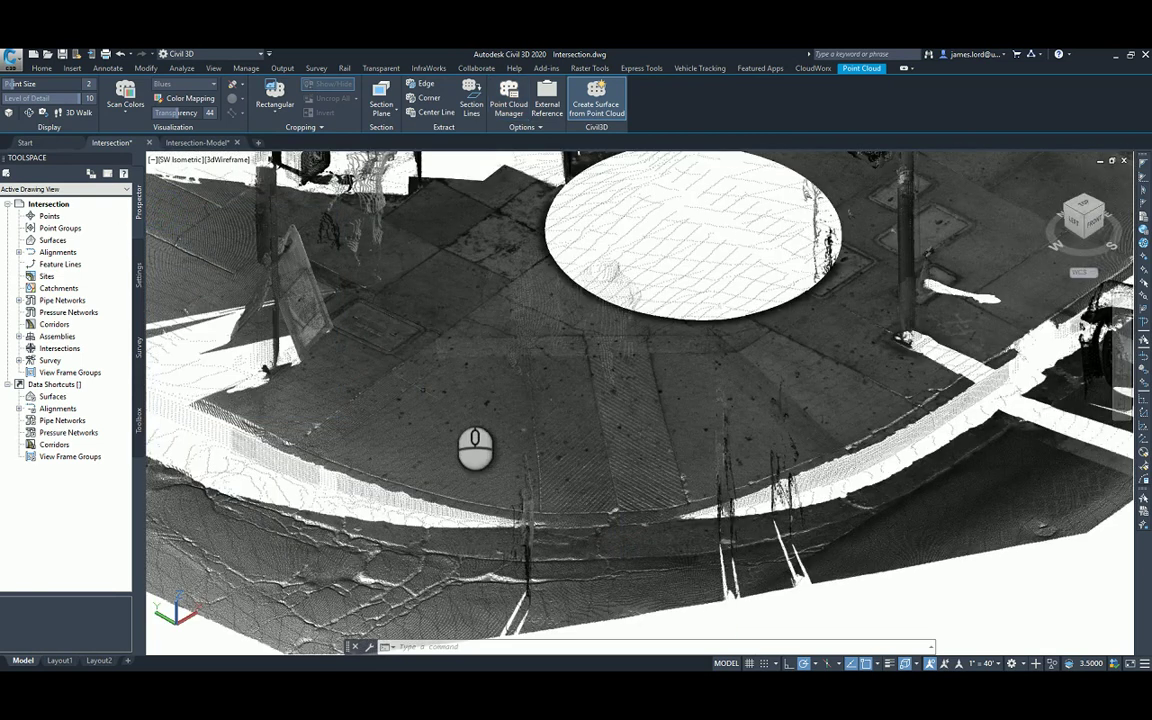
middle_click_drag(540, 465, 605, 476)
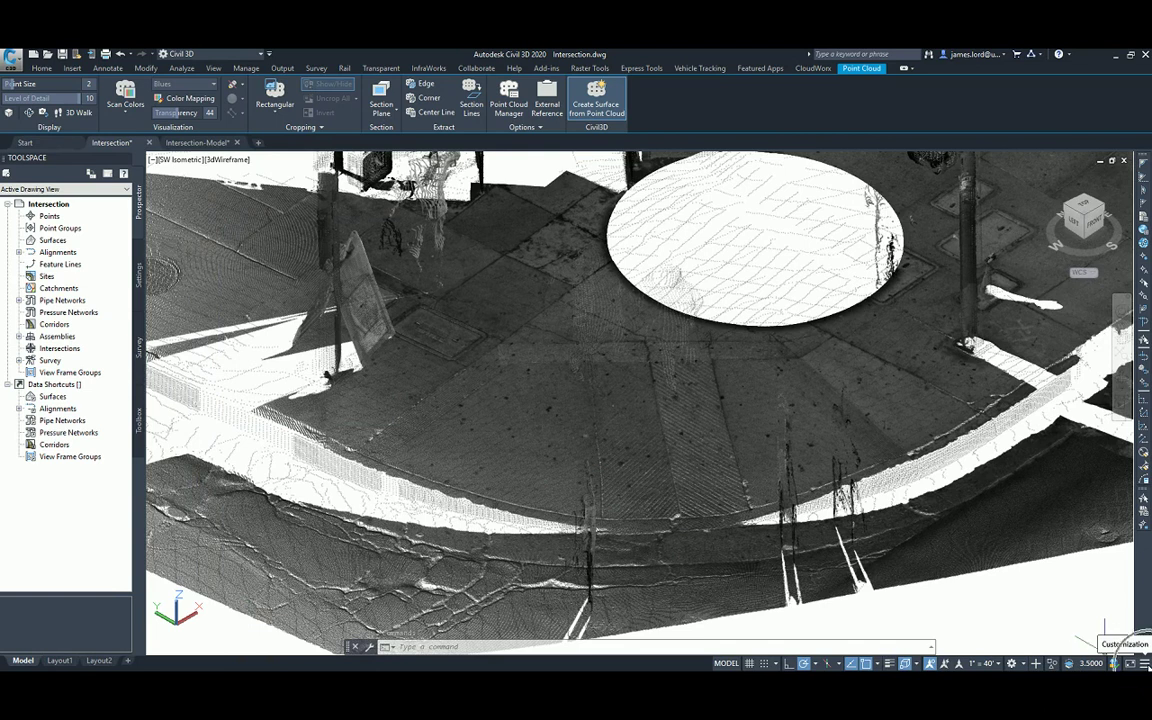
- Open the 3D Object Snap settings in Drafting Settings from the status bar
left_click(1146, 664)
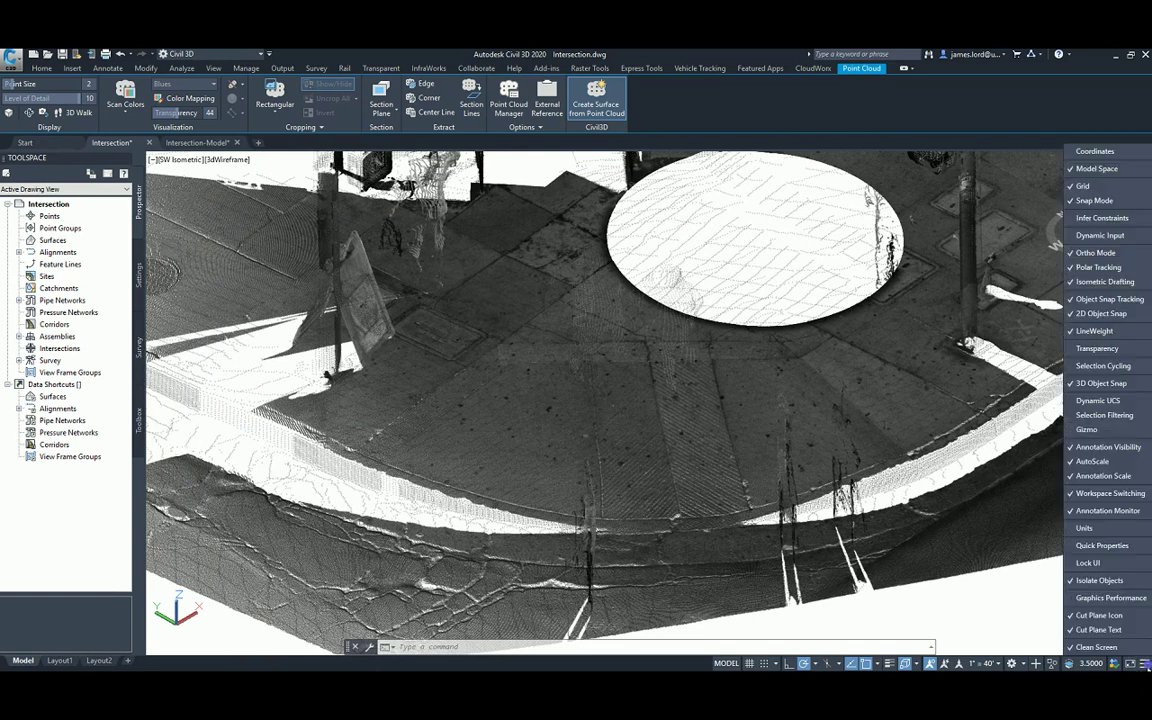
left_click(917, 665)
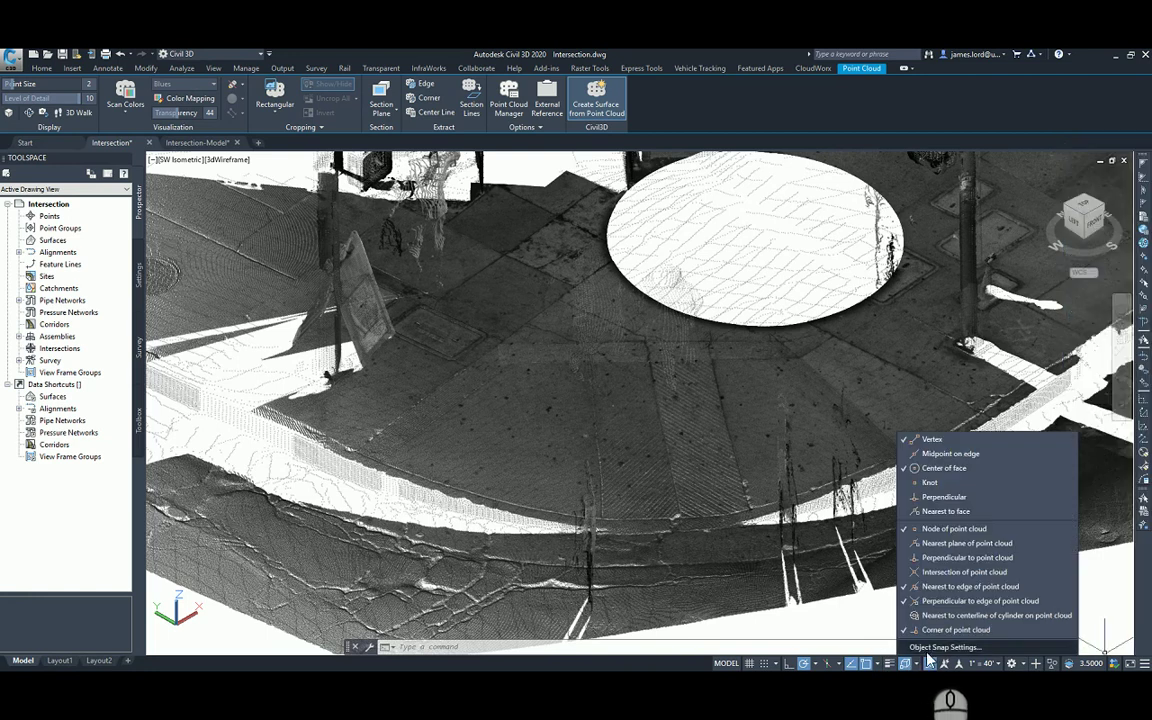
left_click(933, 648)
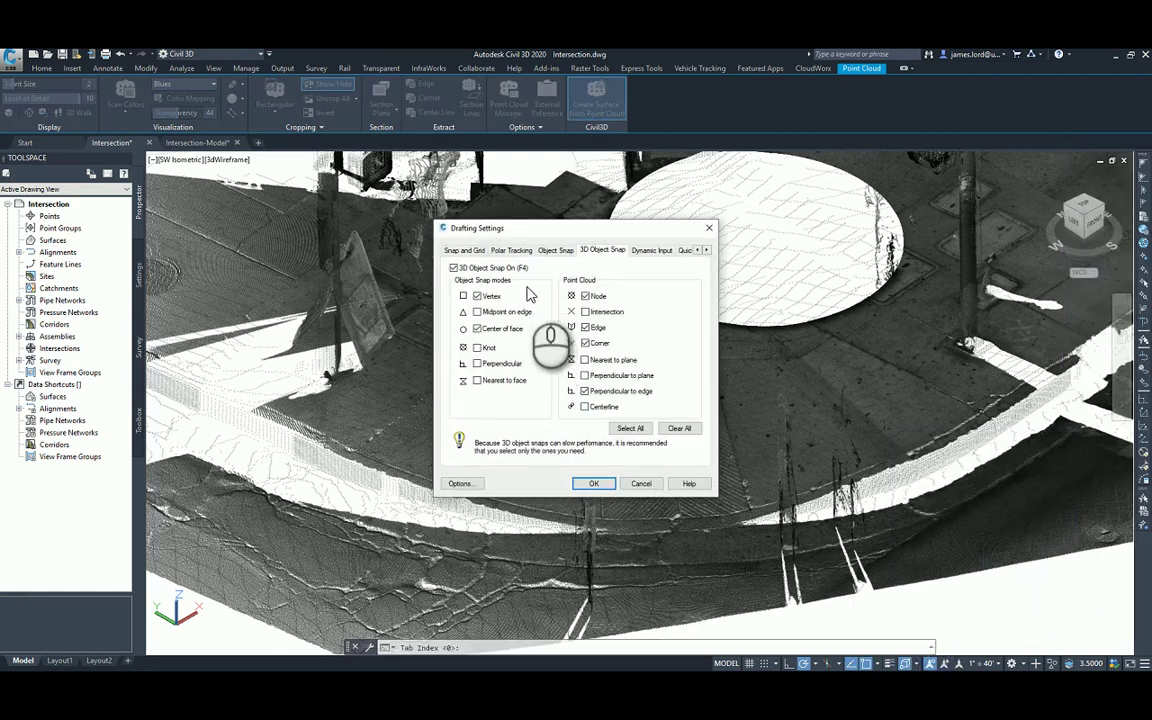
- Keep the node, edge, corner and perpendicular-to-edge 3D point cloud snaps and close Drafting Settings
left_click(556, 250)
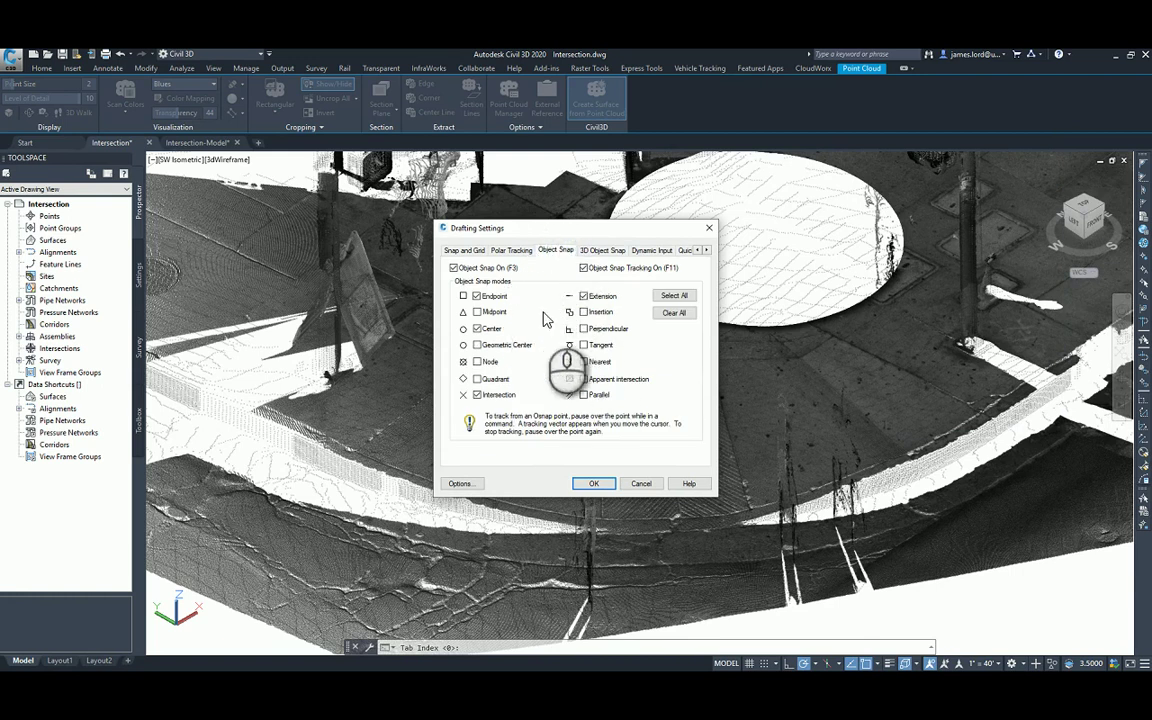
left_click(601, 251)
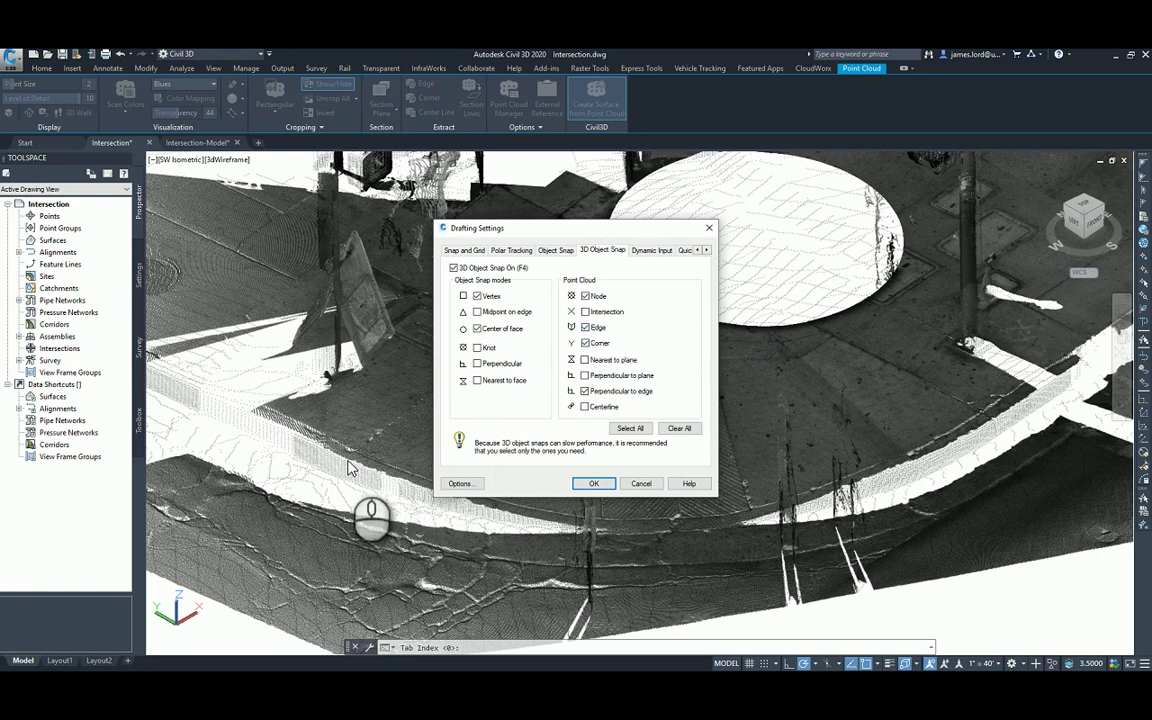
left_click(590, 484)
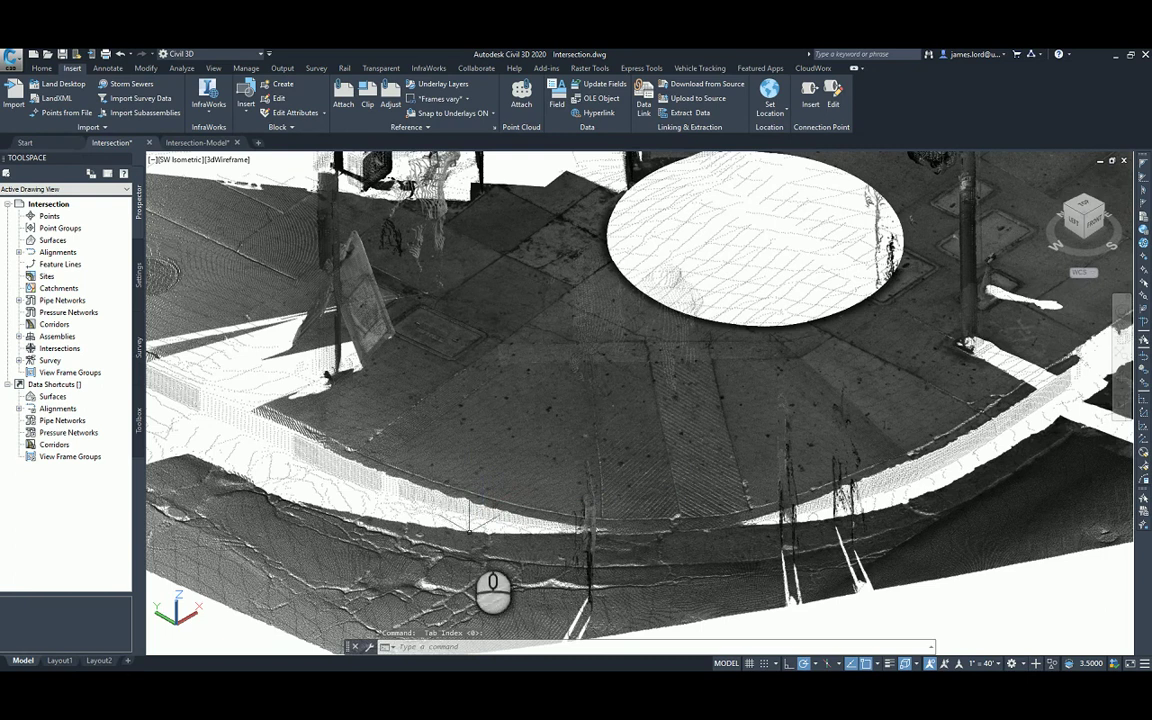
- Orbit the ramp point cloud and look over the Home tab's Feature Line and Points creation commands
scroll(420, 478, "up", 2)
middle_click_drag(411, 452, 530, 478, "shift")
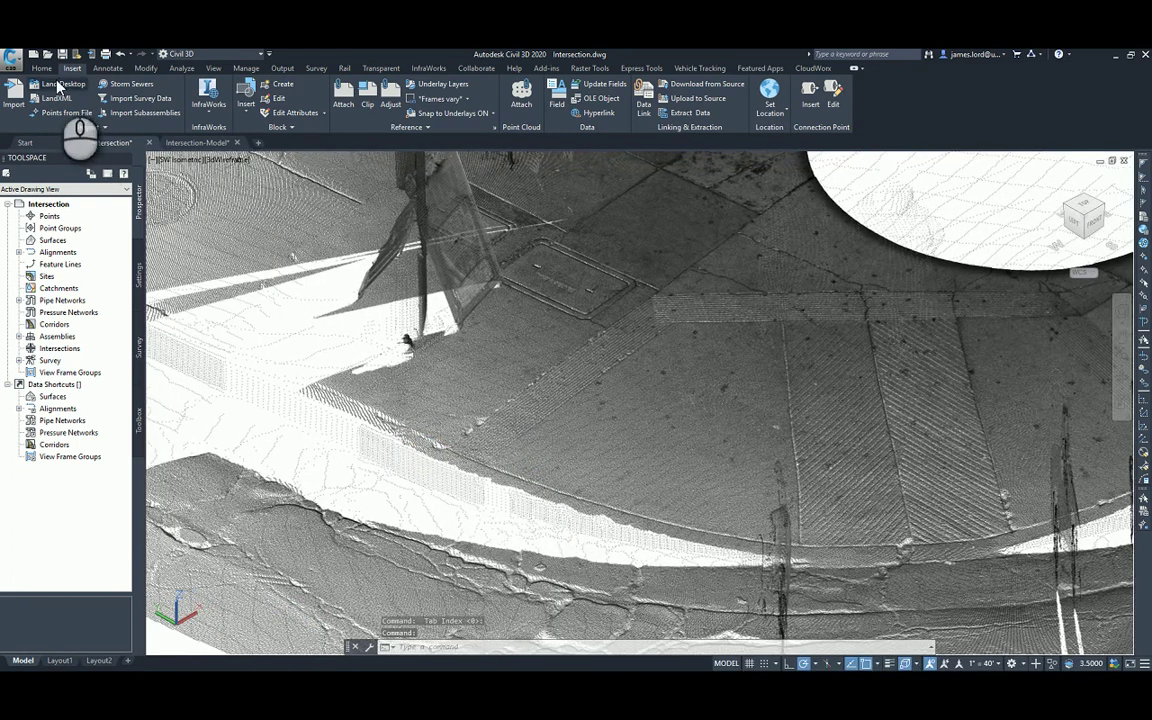
left_click(41, 68)
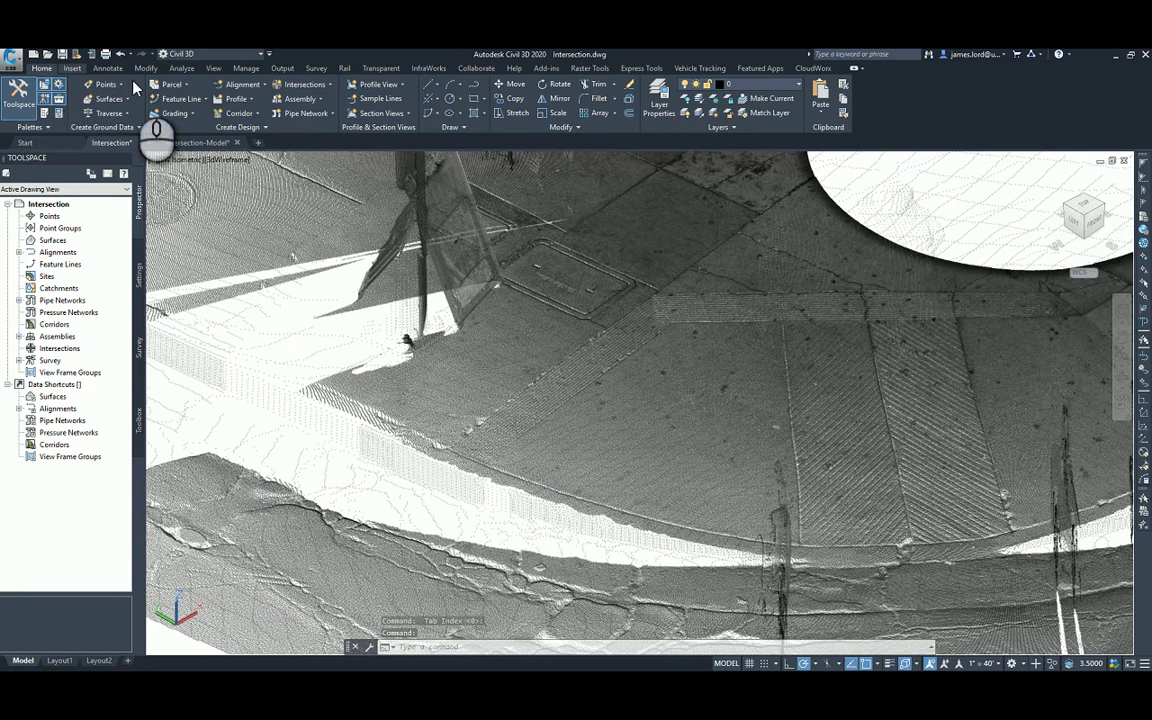
left_click(194, 101)
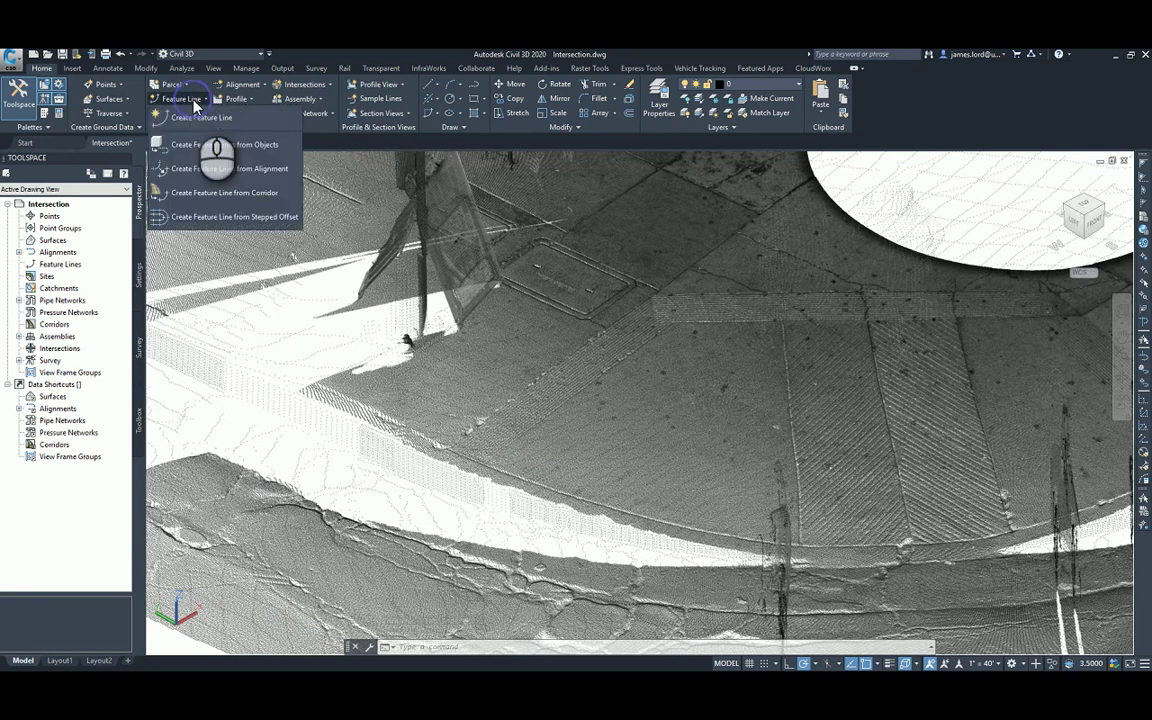
left_click(117, 86)
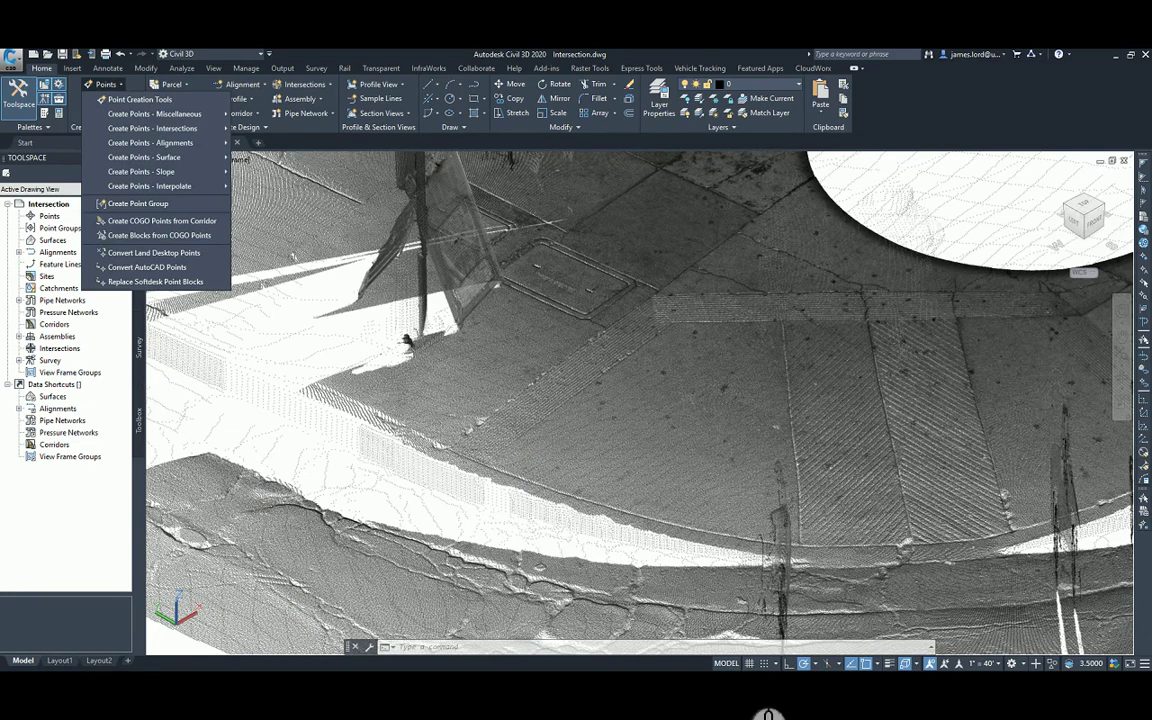
- Bring up the slide show, view the point cloud 3D snaps slide, and return to Civil 3D
mouse_move(861, 685)
left_click(914, 641)
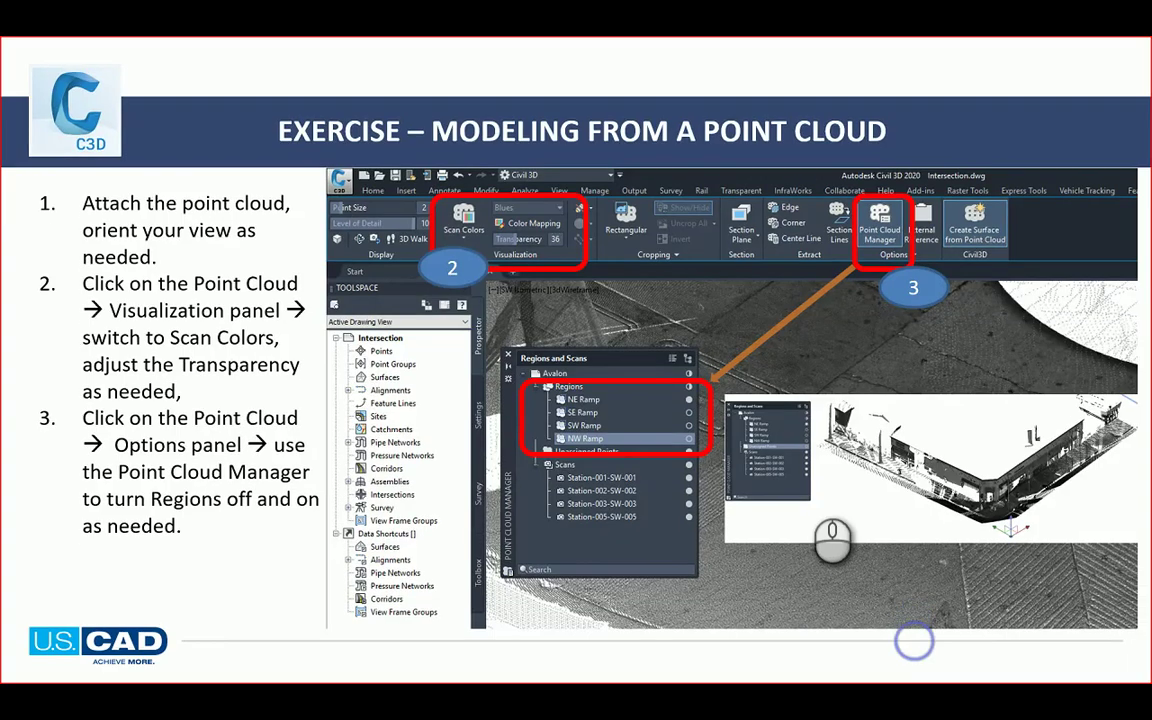
left_click(832, 540)
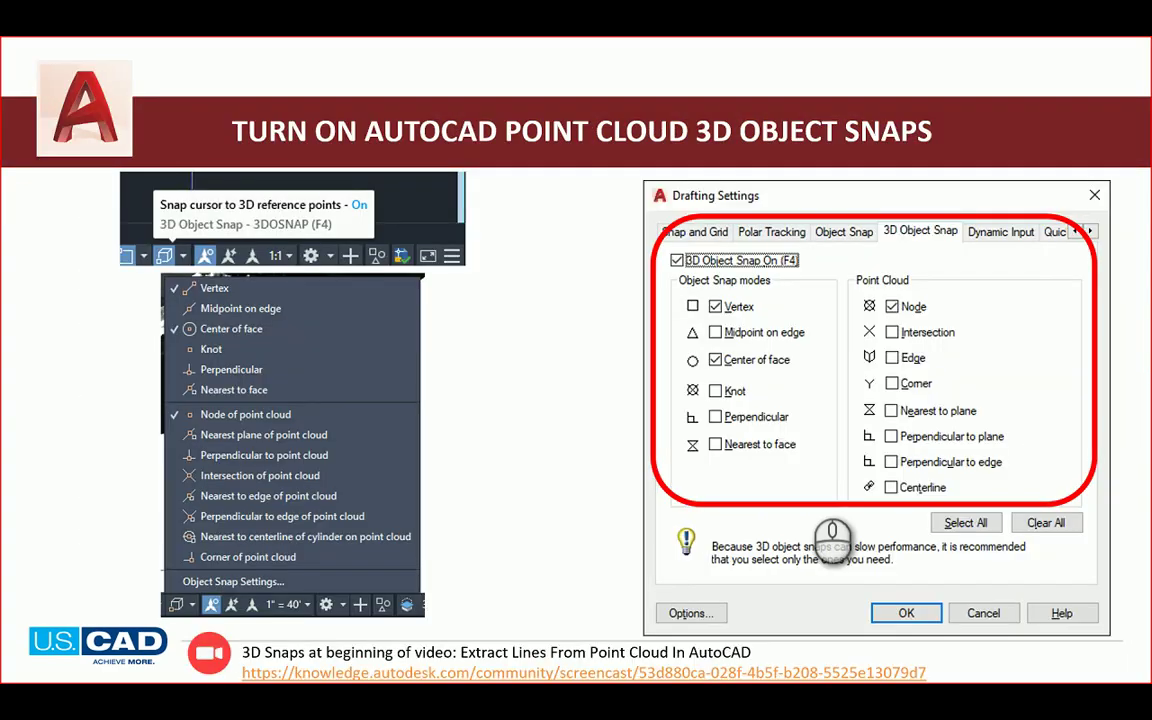
scroll(832, 540, "up", 1)
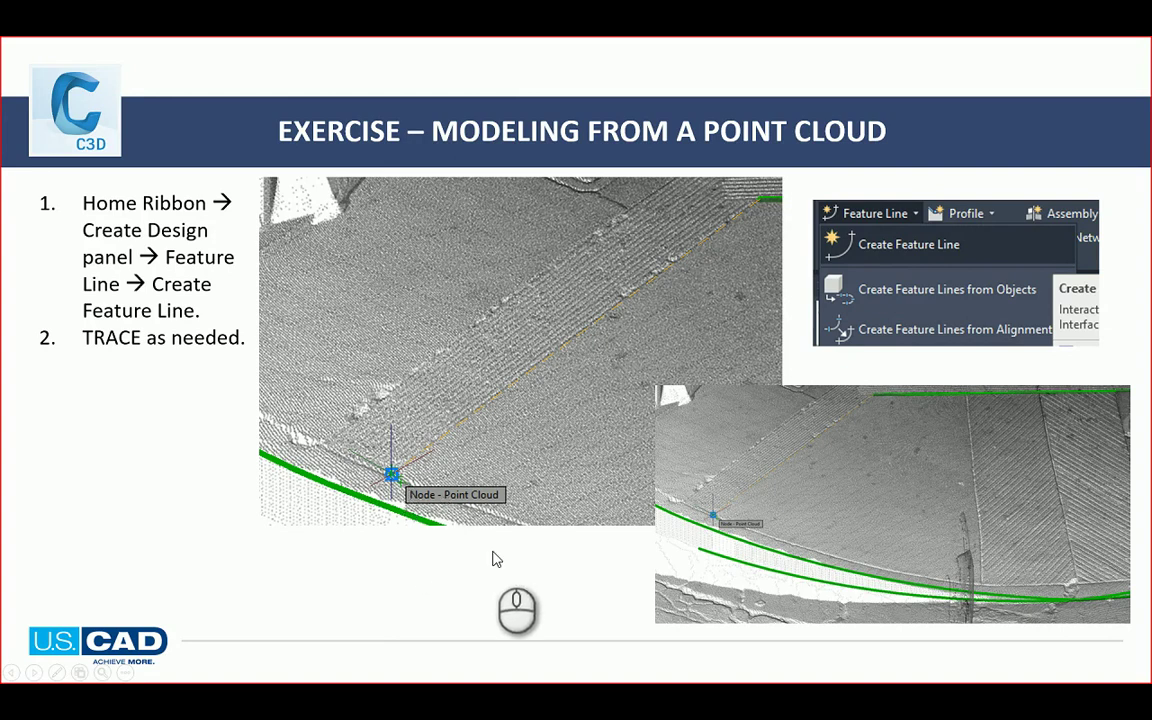
key("alt+Tab")
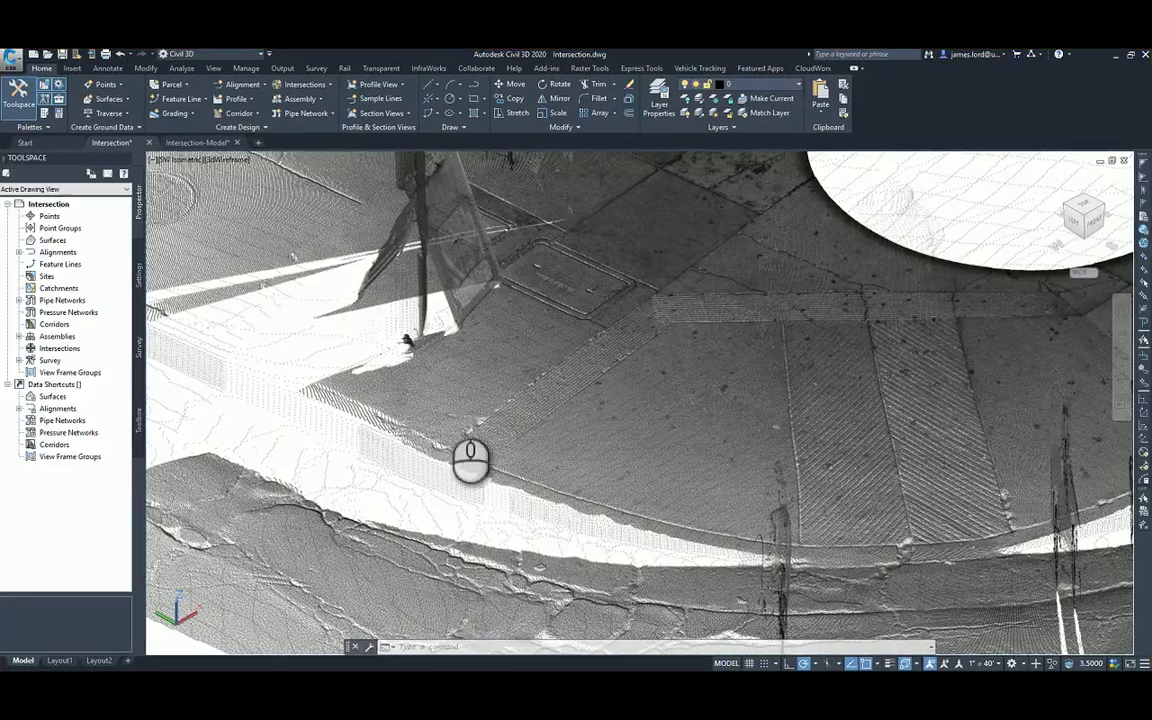
- Open the Create Feature Line settings, edit the Basic style, and create a new layer named Ramp
middle_click_drag(519, 501, 355, 442)
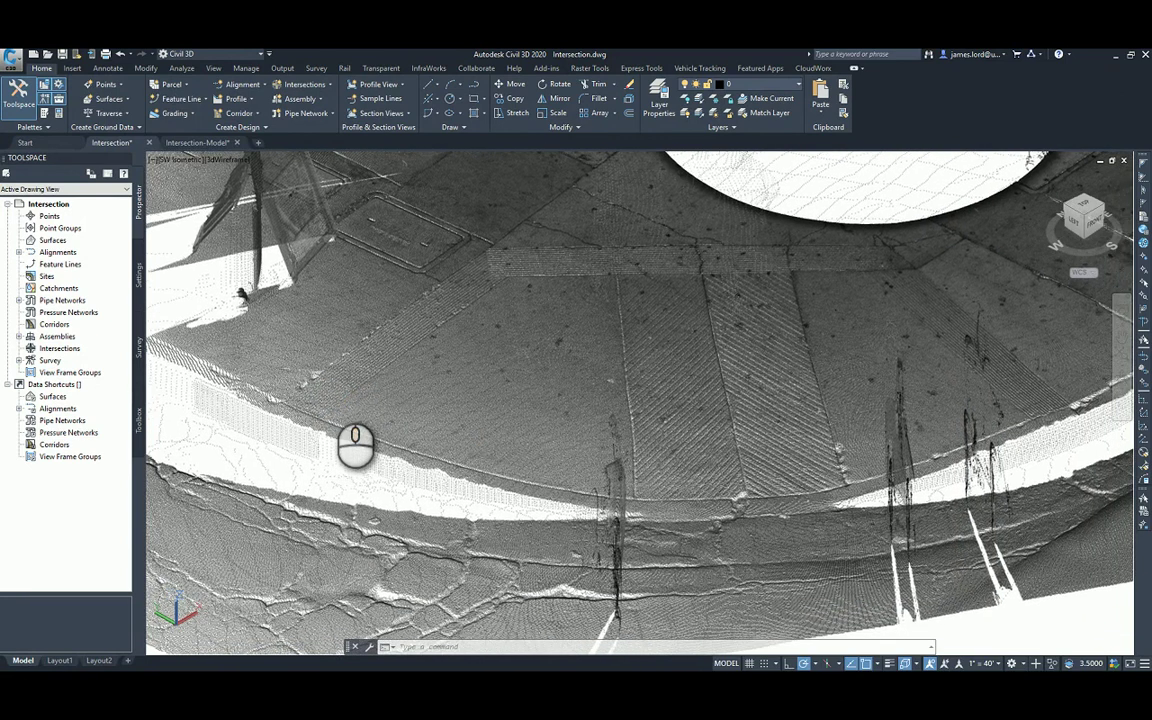
left_click(201, 100)
left_click(184, 114)
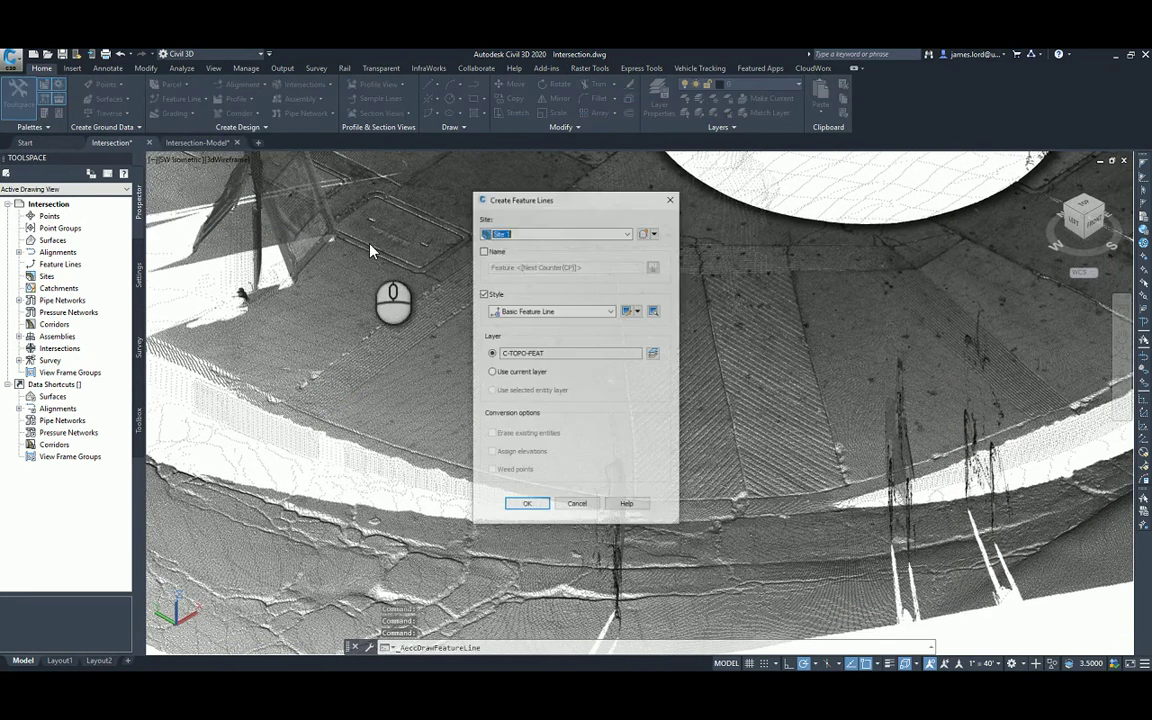
left_click(630, 313)
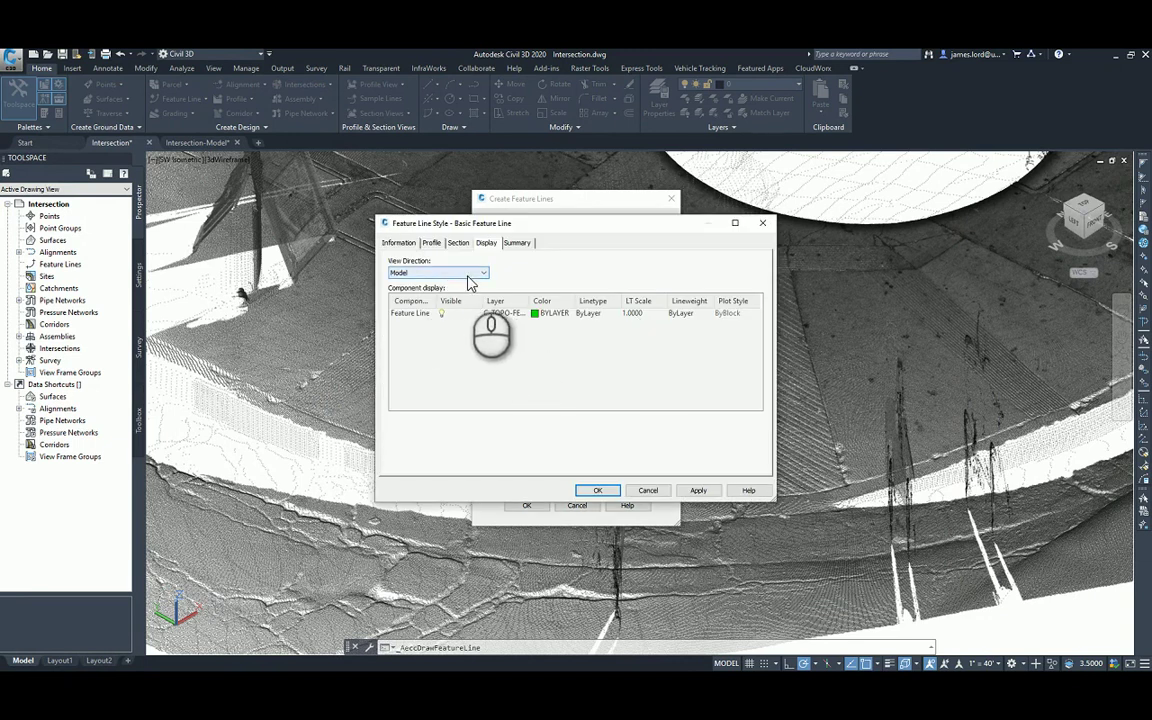
left_click(501, 314)
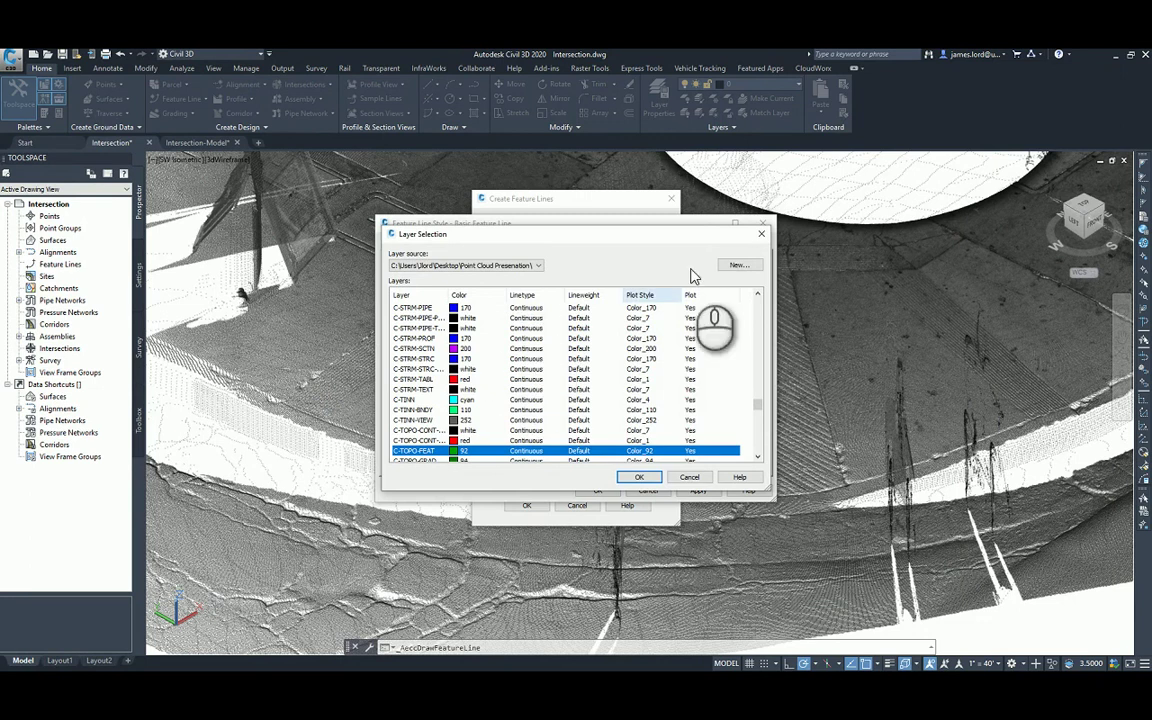
left_click(738, 265)
left_click(632, 314)
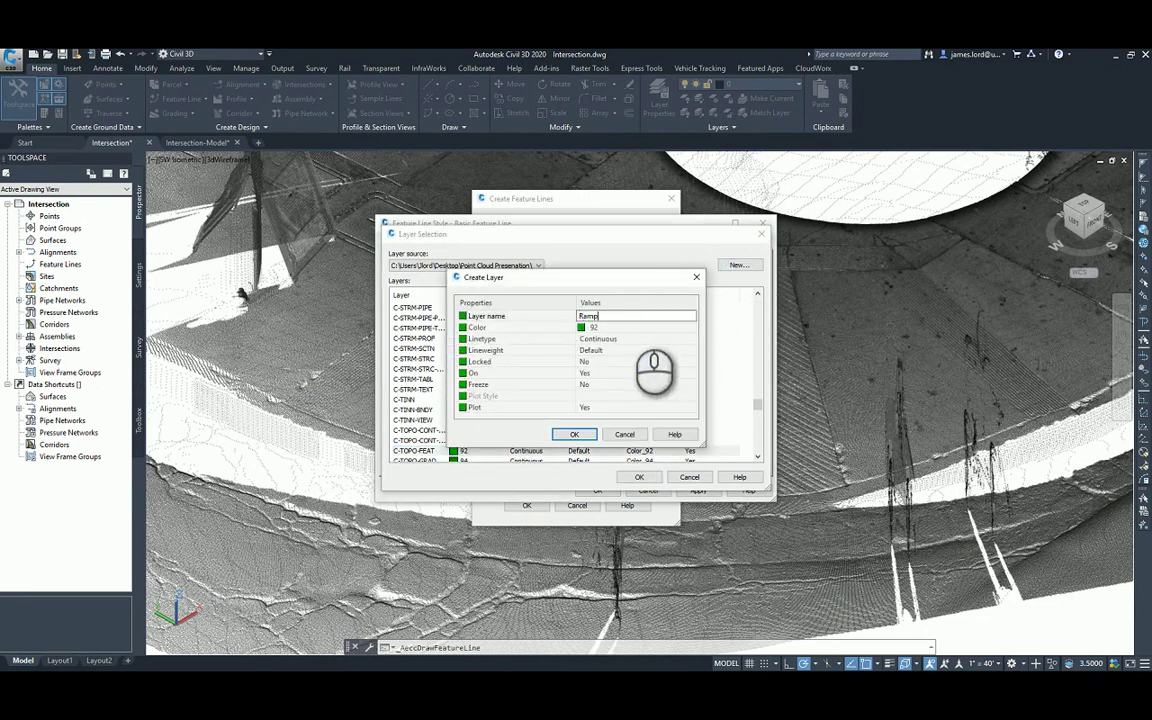
- Give the Ramp layer a 1.00 mm lineweight and assign it to the feature line component
left_click(598, 350)
left_click(690, 351)
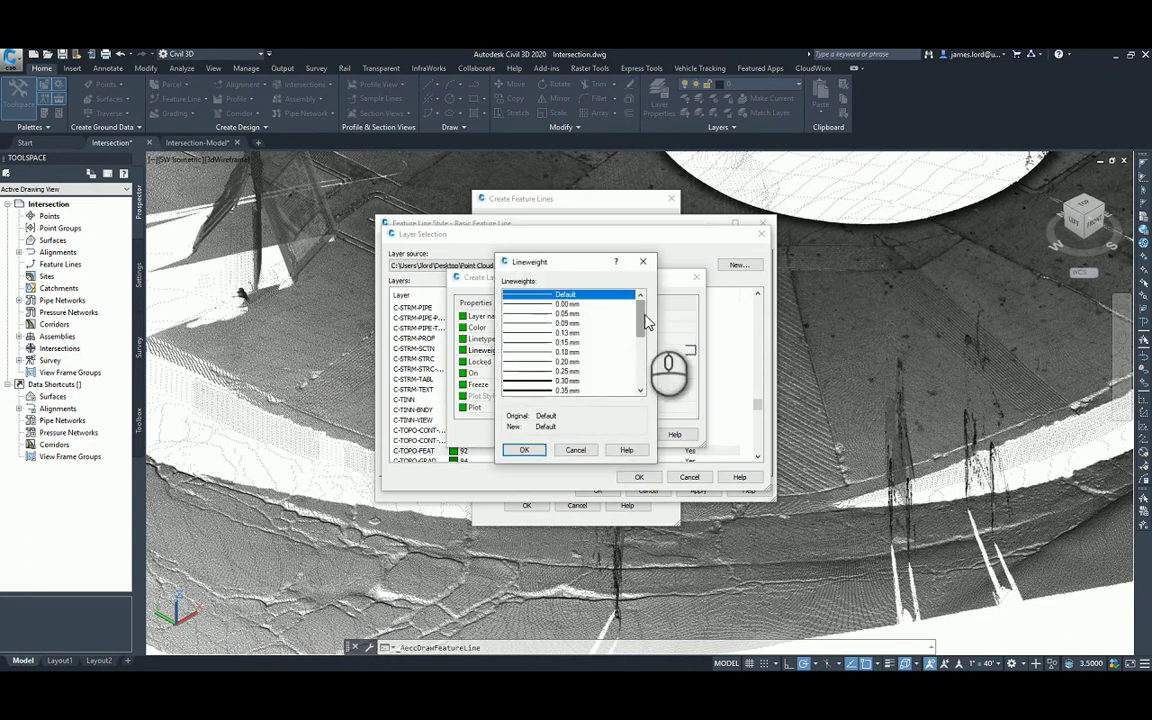
scroll(643, 314, "down", 3)
left_click(549, 352)
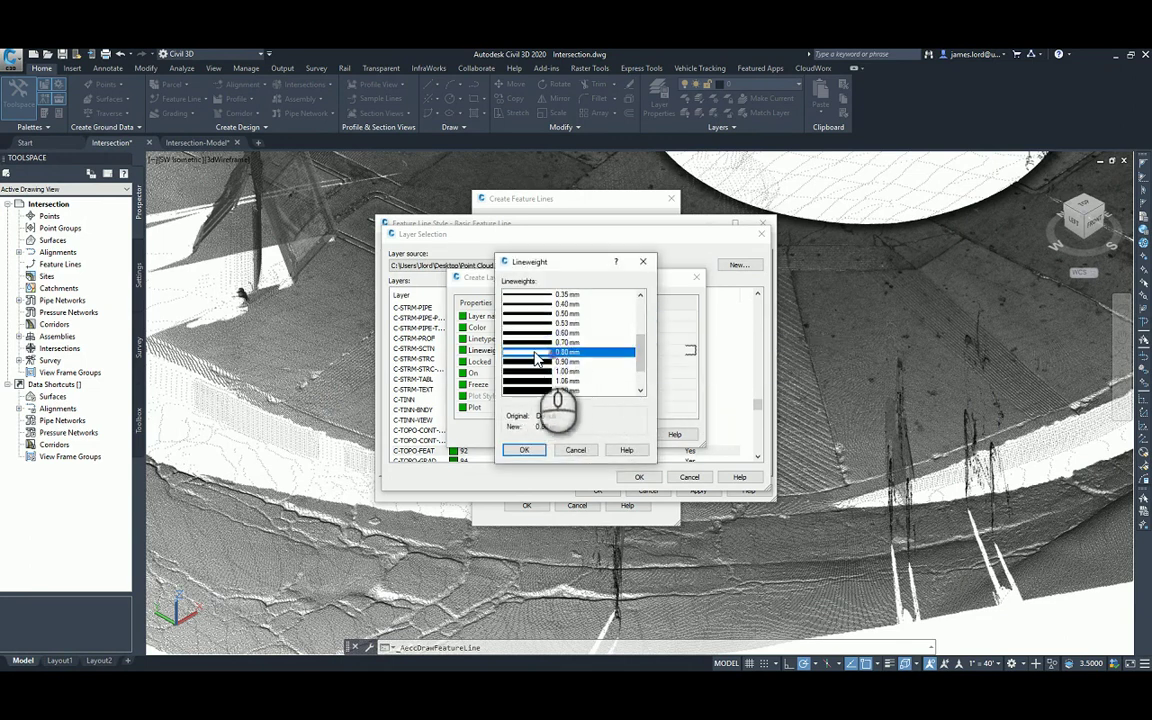
left_click(540, 371)
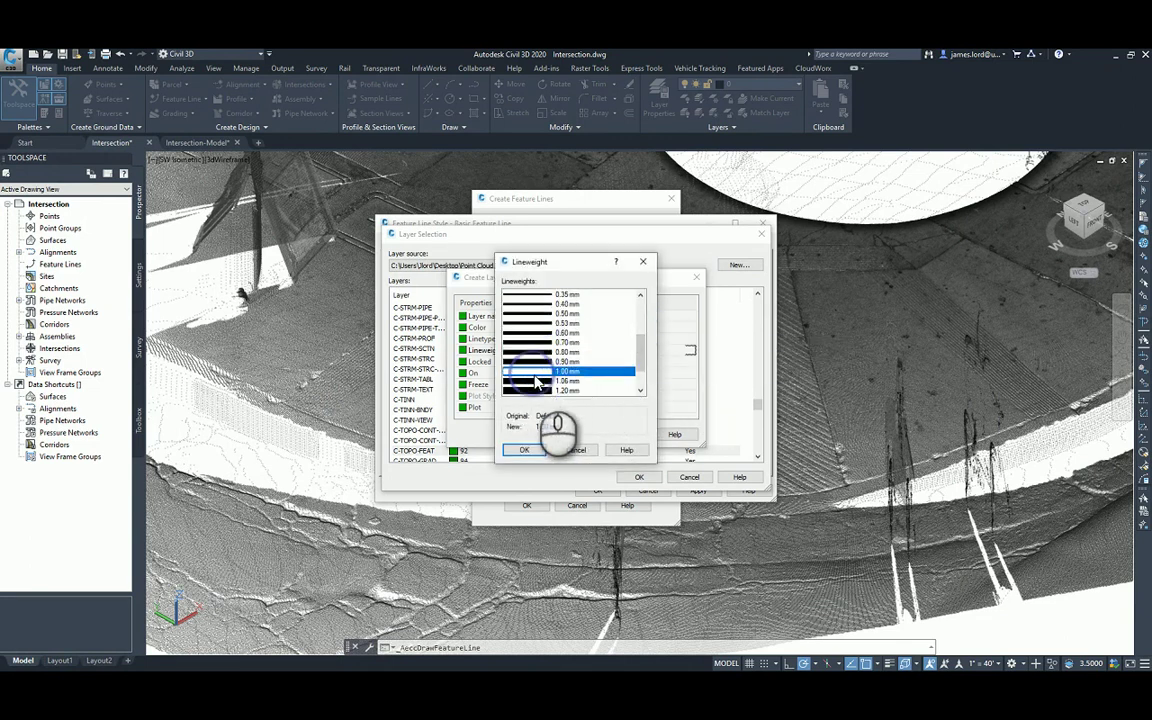
left_click(524, 450)
left_click(576, 434)
left_click(637, 477)
- Switch the style's view direction to Profile, then save the style and creation settings
left_click(440, 272)
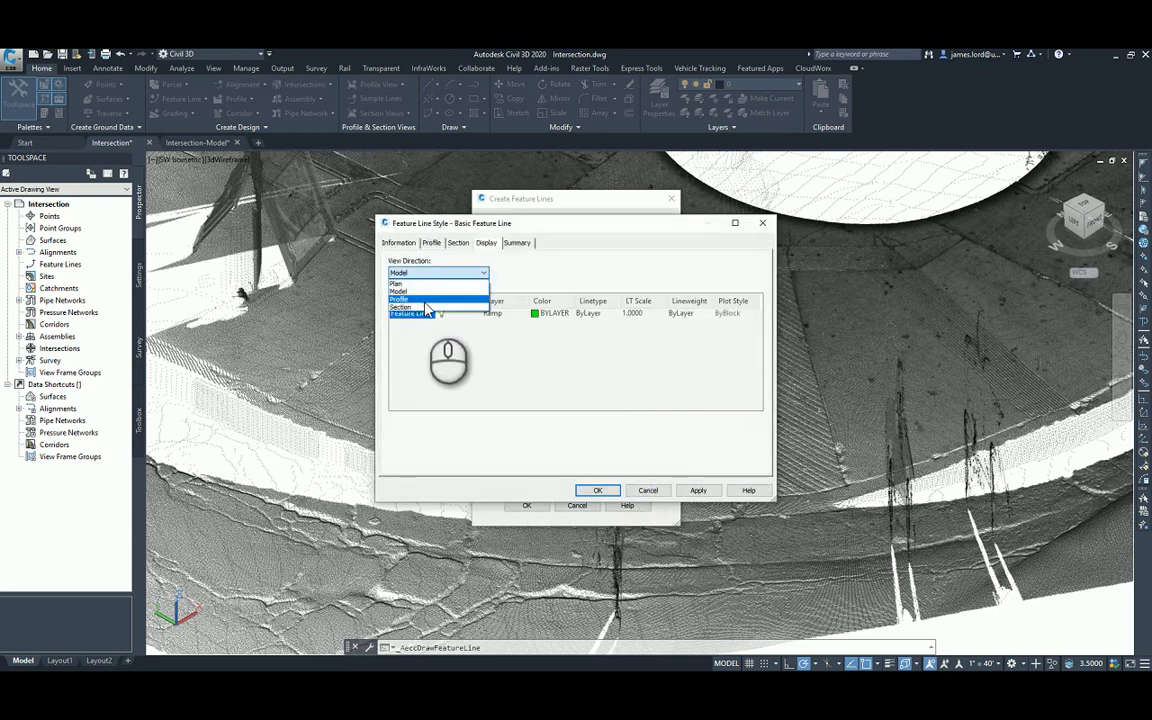
left_click(425, 300)
left_click(597, 490)
left_click(524, 505)
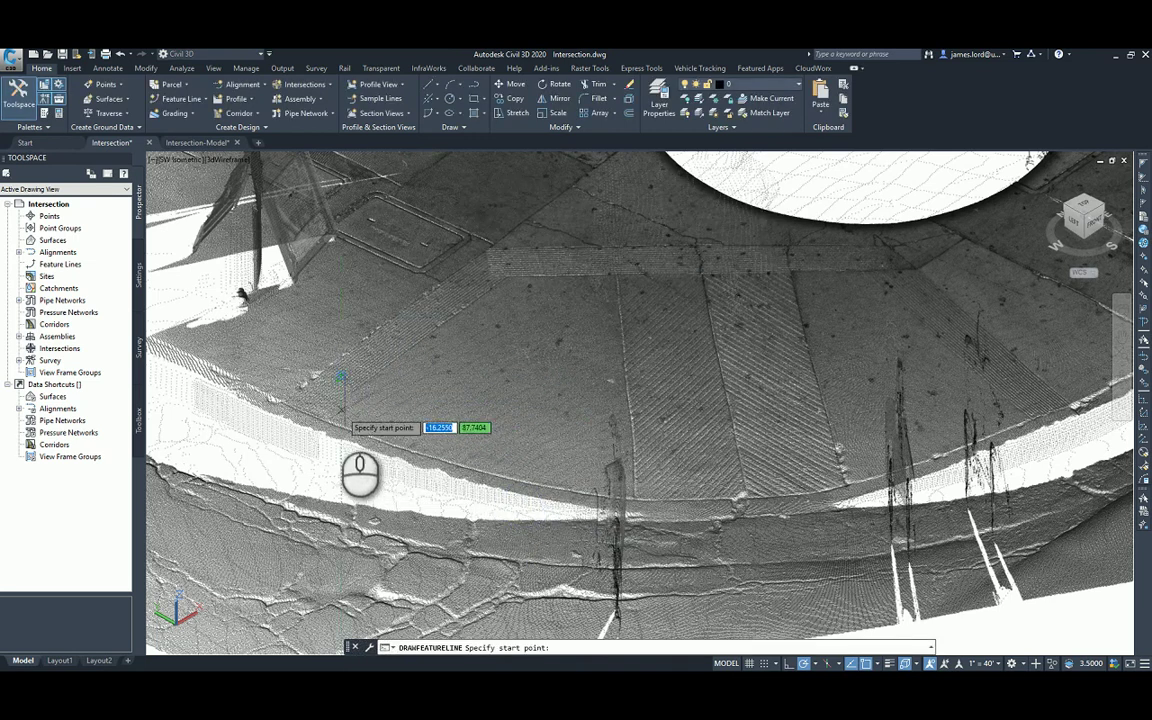
- Start the feature line on a cloud node and draw the first curb arc at elevation 91.97
scroll(335, 425, "up", 5)
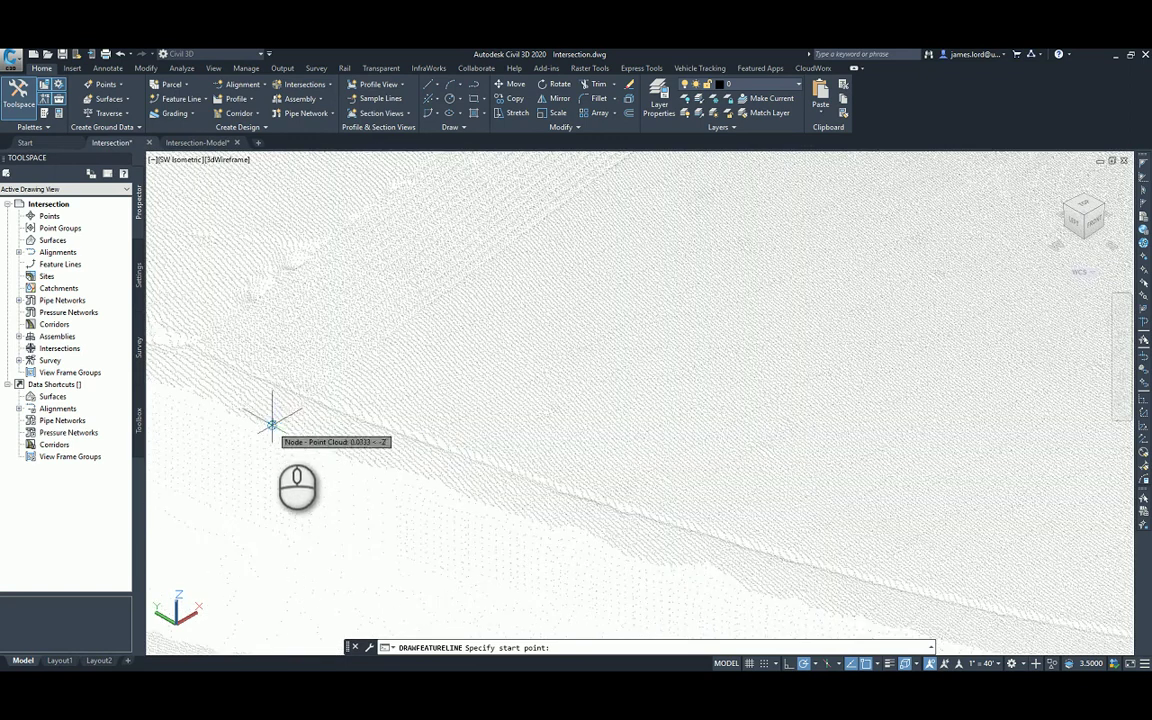
left_click(272, 420)
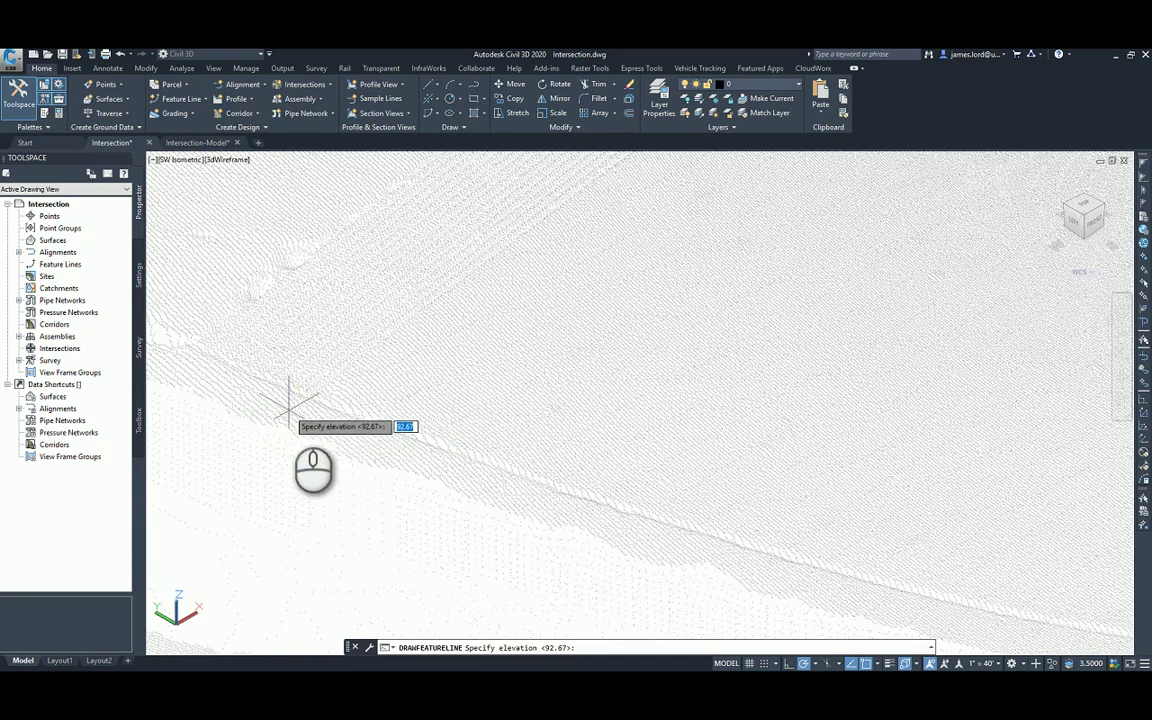
scroll(288, 410, "up", 5)
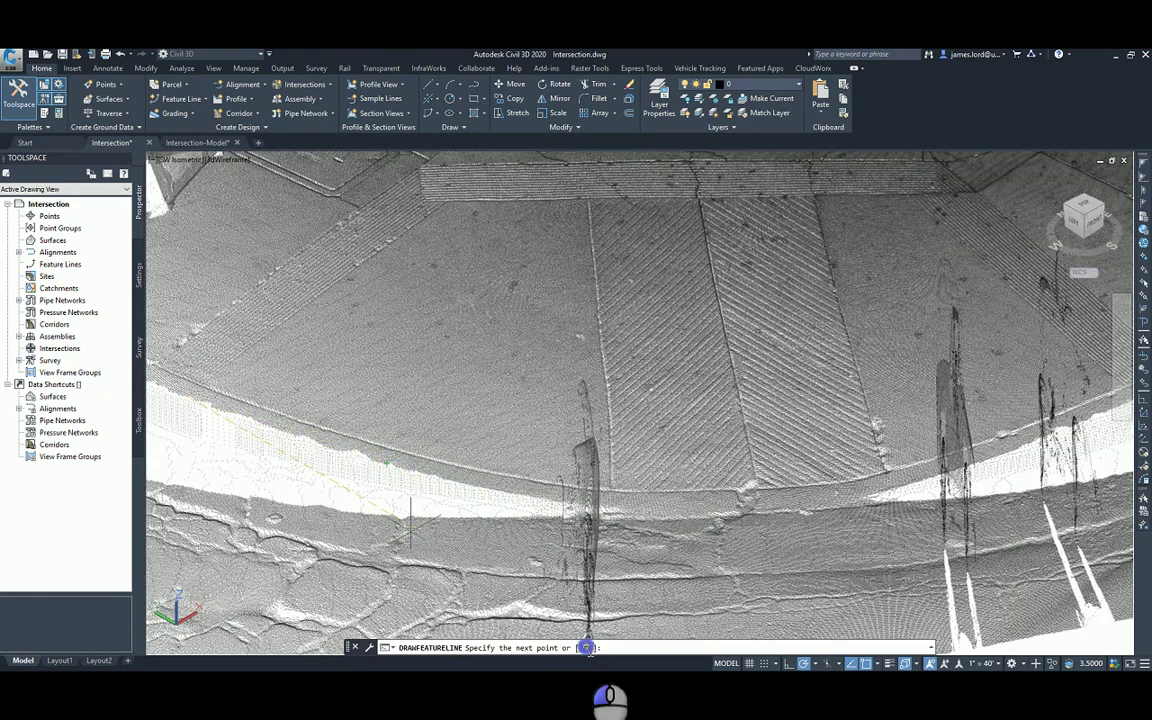
left_click(586, 648)
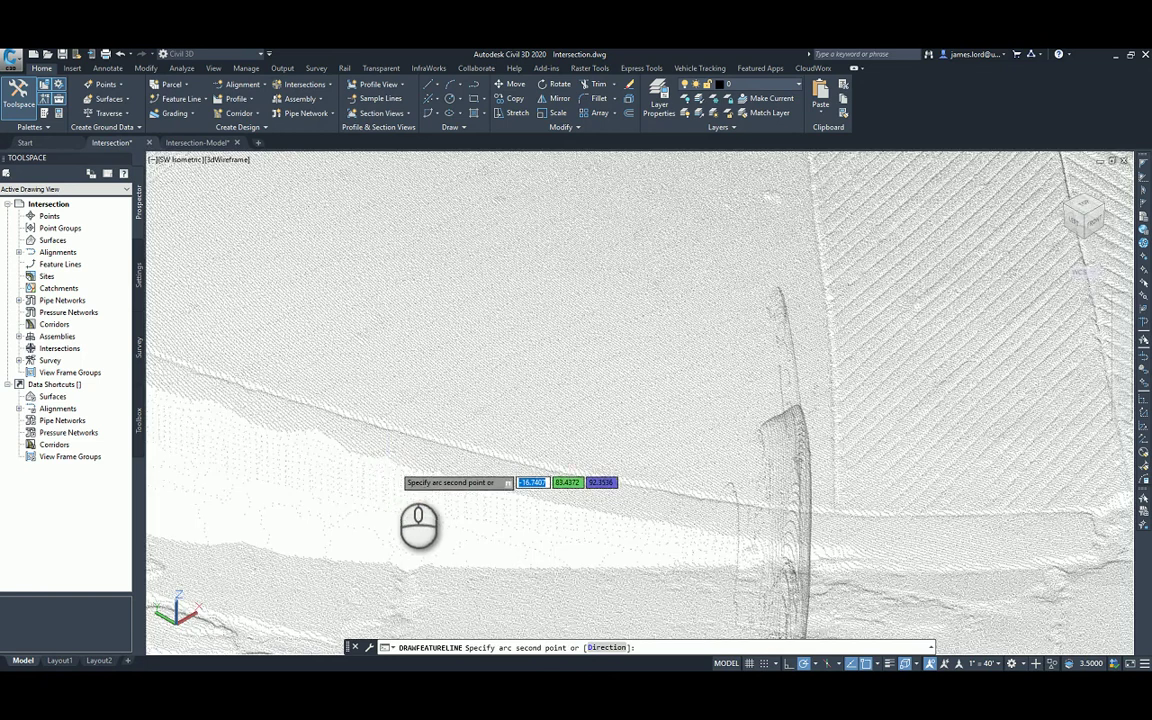
scroll(391, 465, "up", 3)
left_click(388, 462)
middle_click_drag(705, 544, 472, 520)
scroll(605, 524, "down", 2)
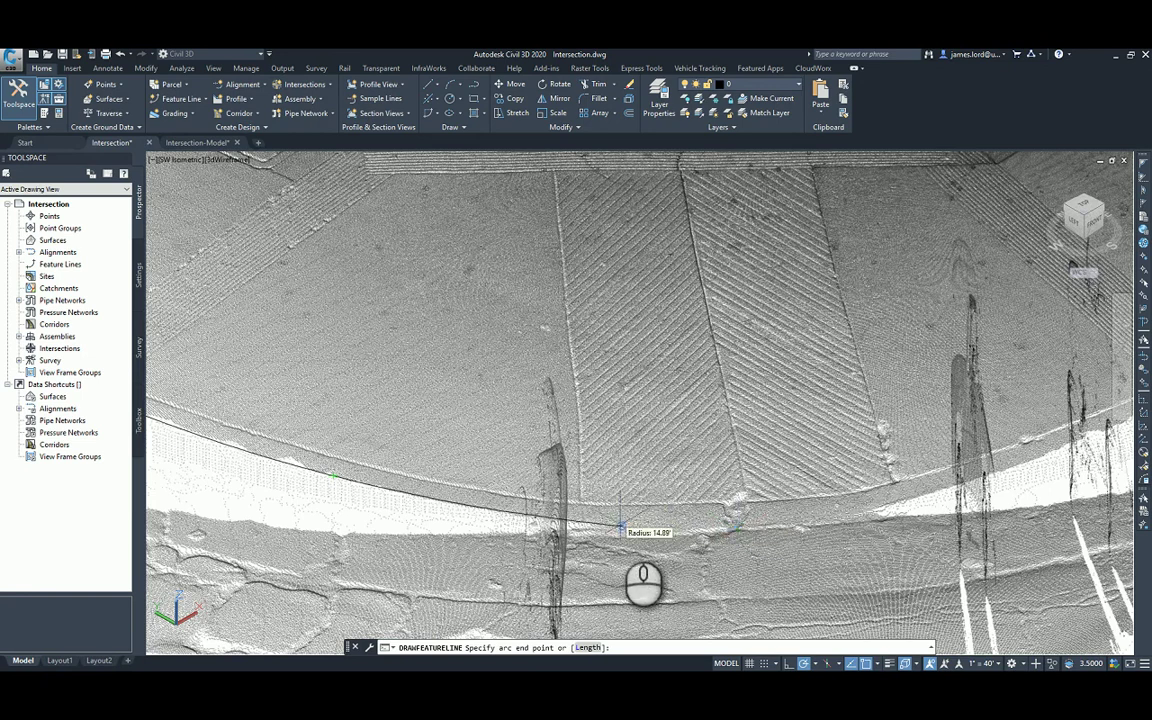
scroll(633, 530, "up", 2)
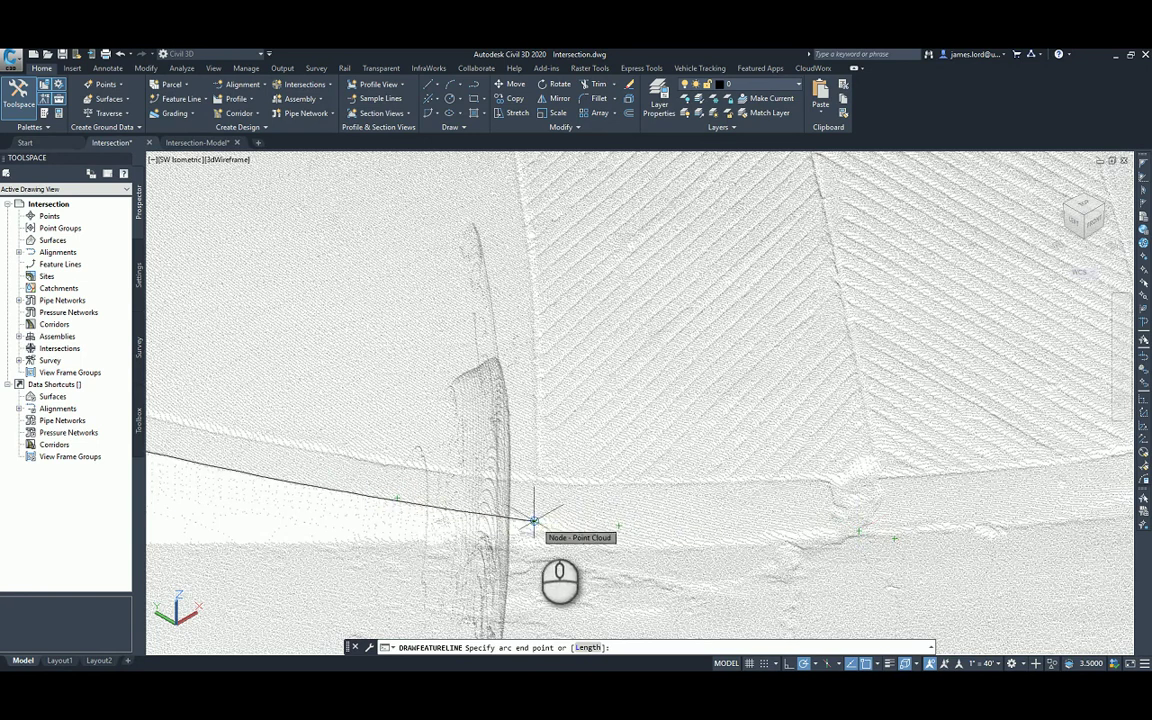
left_click(534, 521)
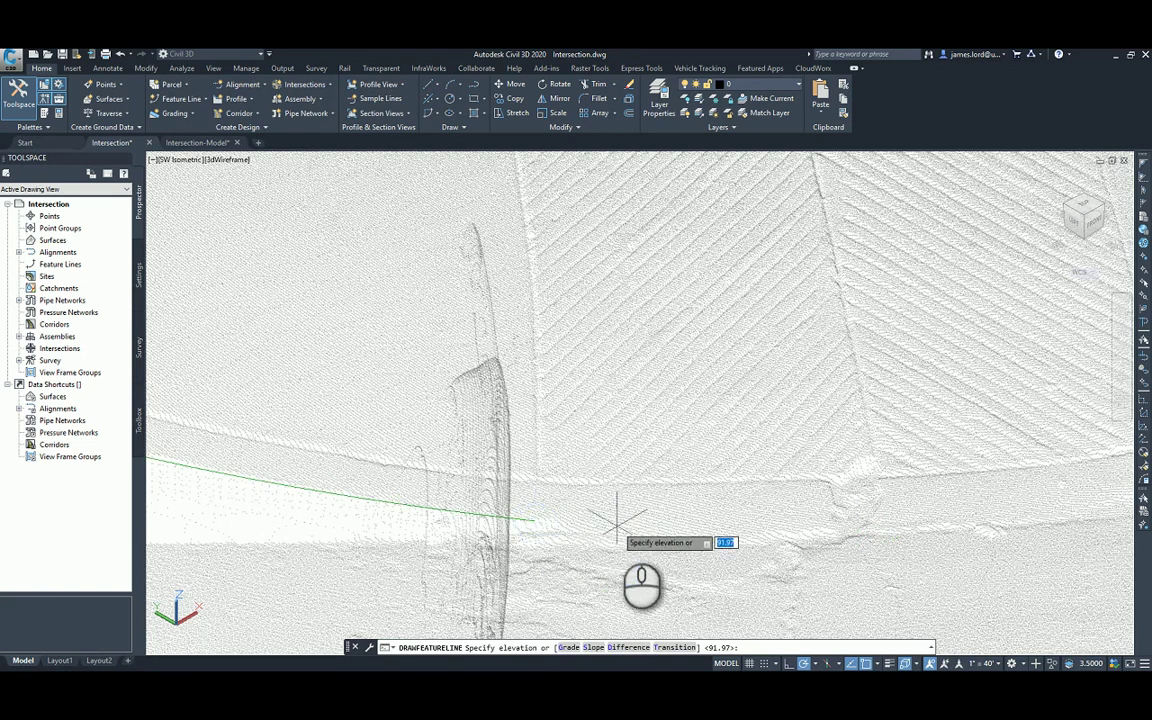
key("Return")
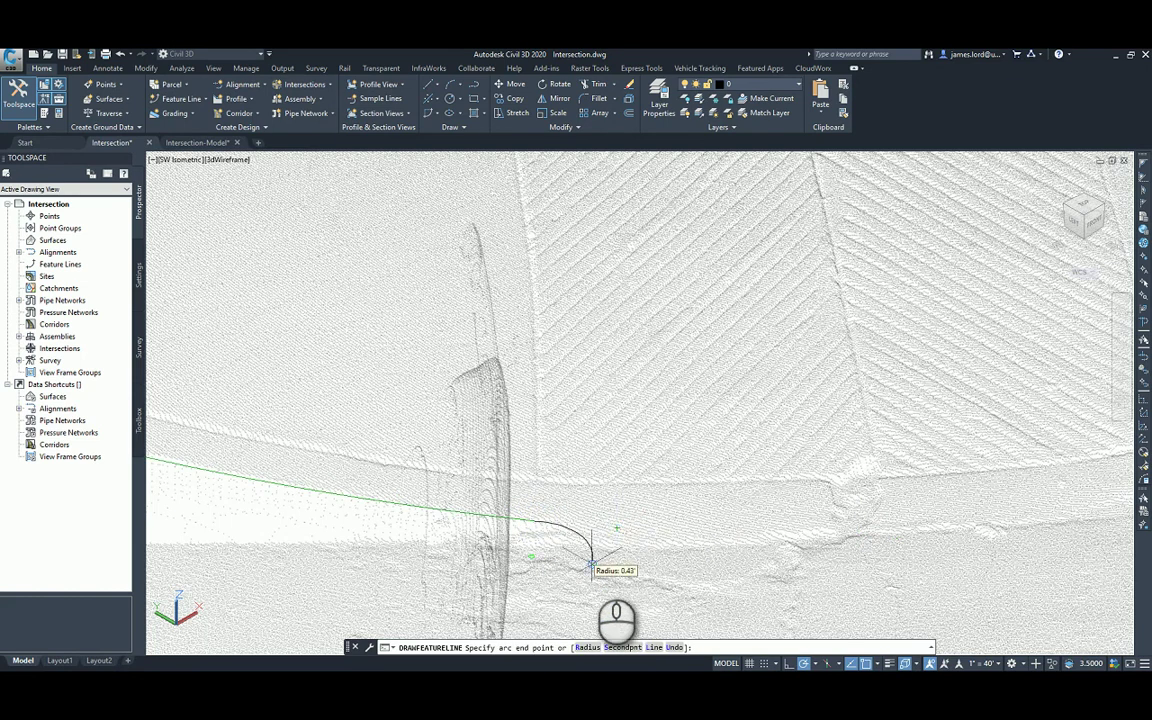
- Add two more arcs along the curb by second point, accepting elevation 92.02
middle_click_drag(741, 584, 593, 543)
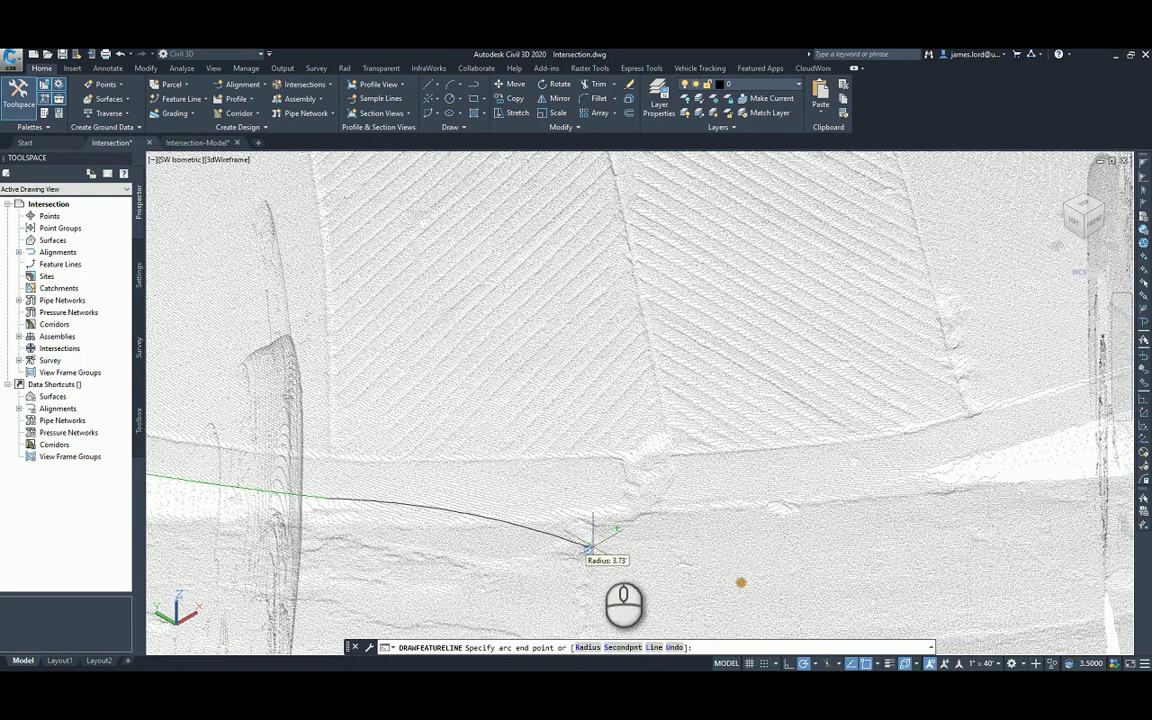
left_click(622, 647)
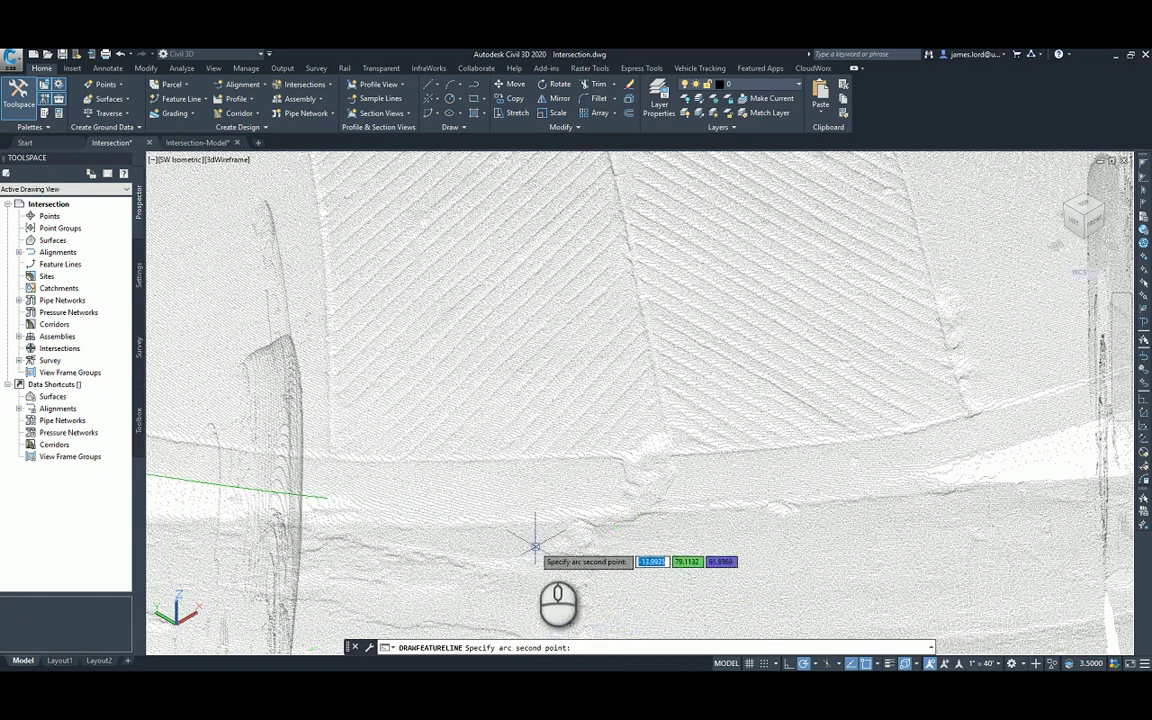
left_click(499, 506)
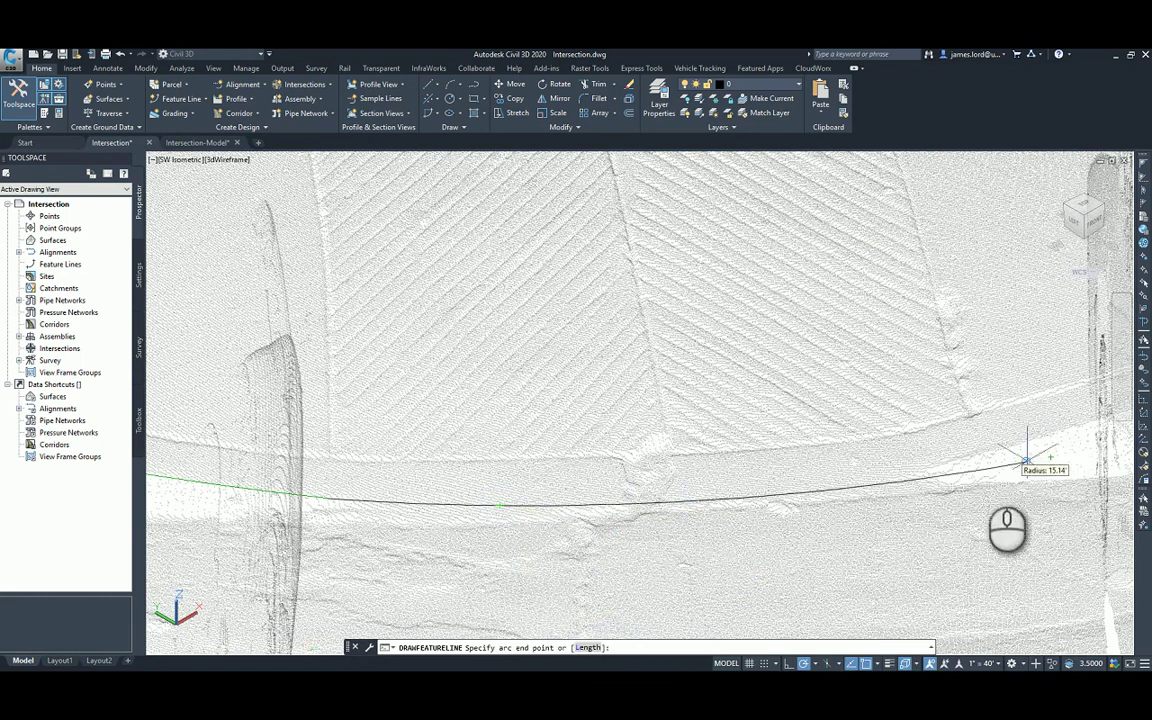
left_click(674, 501)
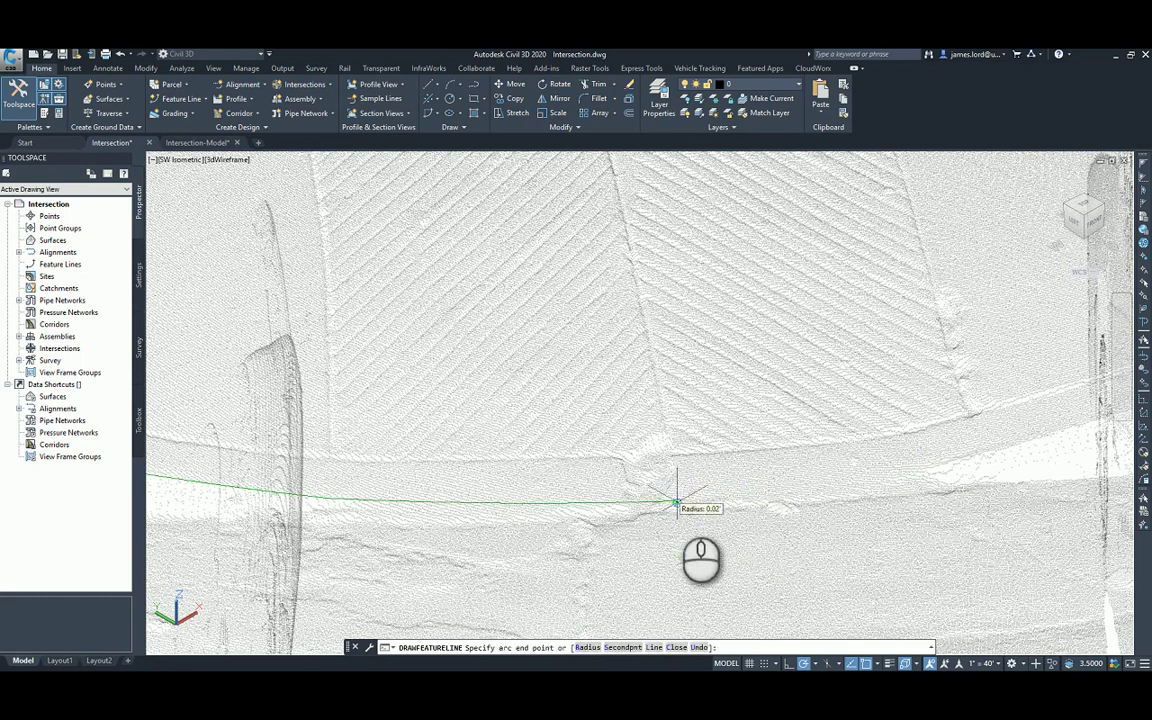
mouse_move(674, 501)
middle_mouse_down()
mouse_move(780, 512)
mouse_move(593, 540)
middle_mouse_up()
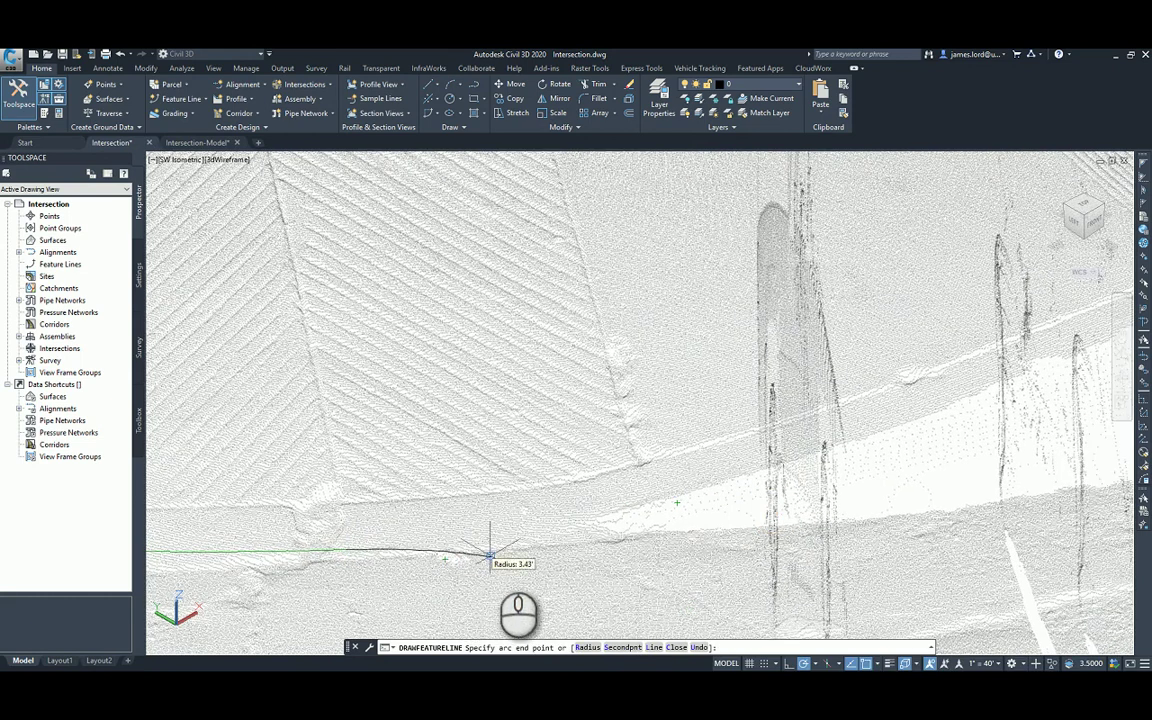
left_click(617, 648)
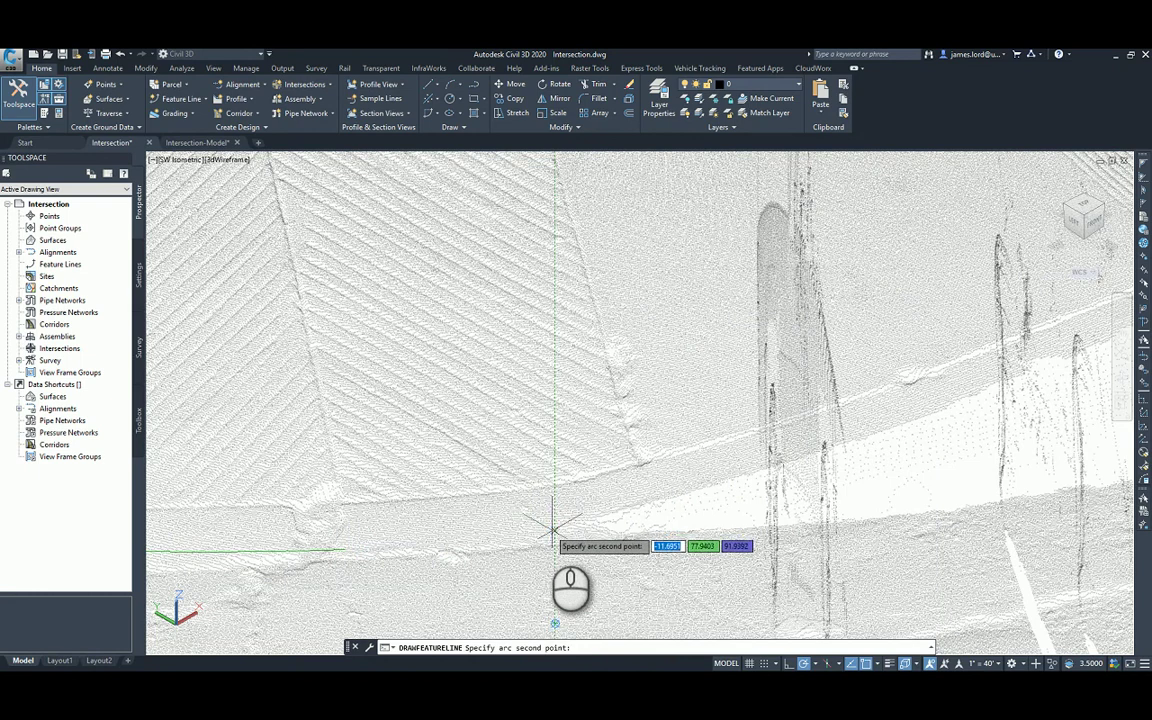
left_click(538, 530)
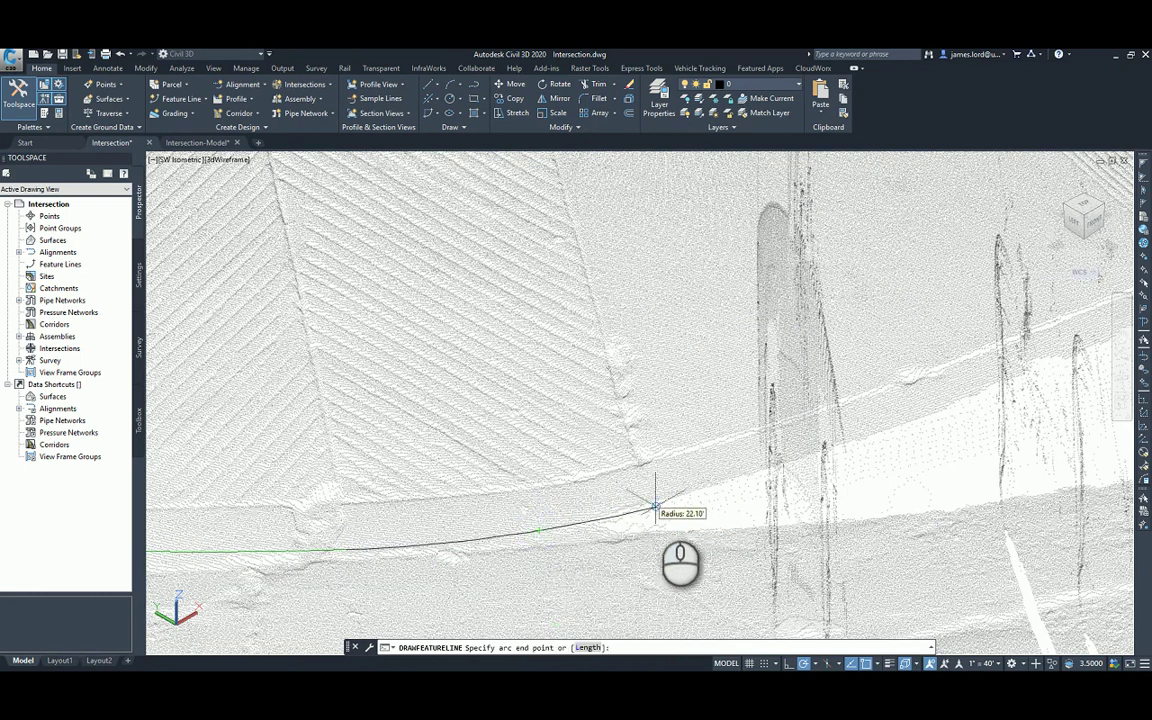
left_click(652, 507)
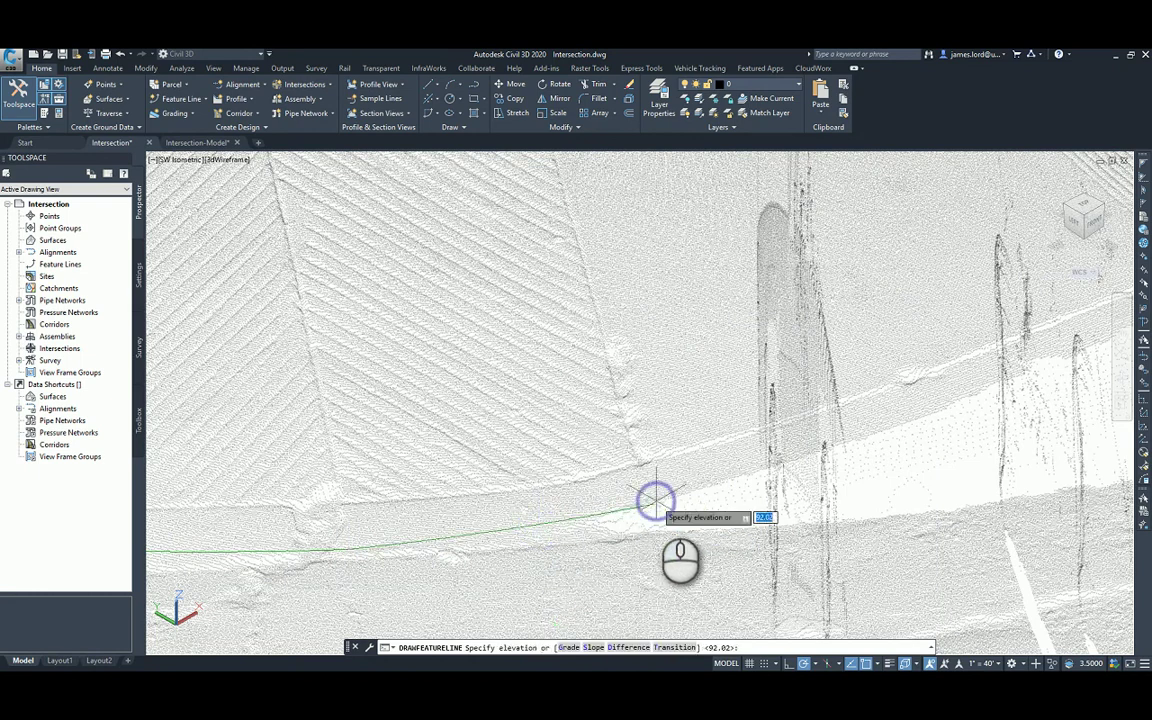
key("Return")
- Draw the final two curb arcs, accepting elevation 92.56, and end the feature line
middle_click_drag(715, 568, 402, 613)
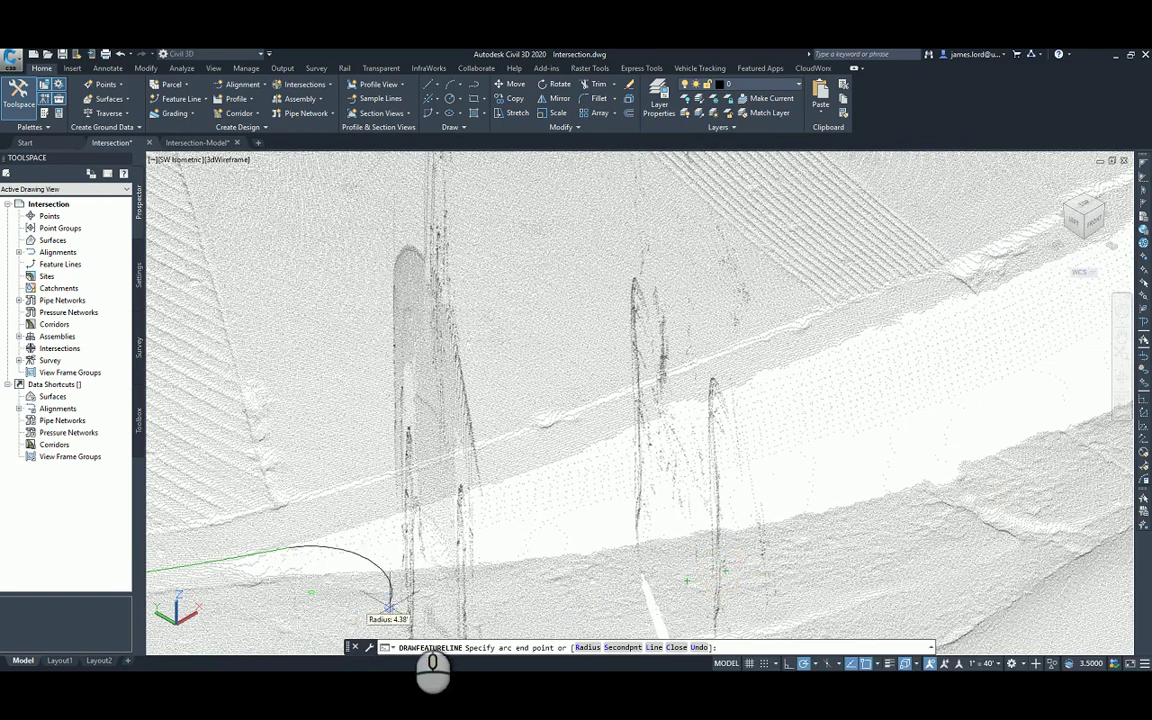
left_click(620, 648)
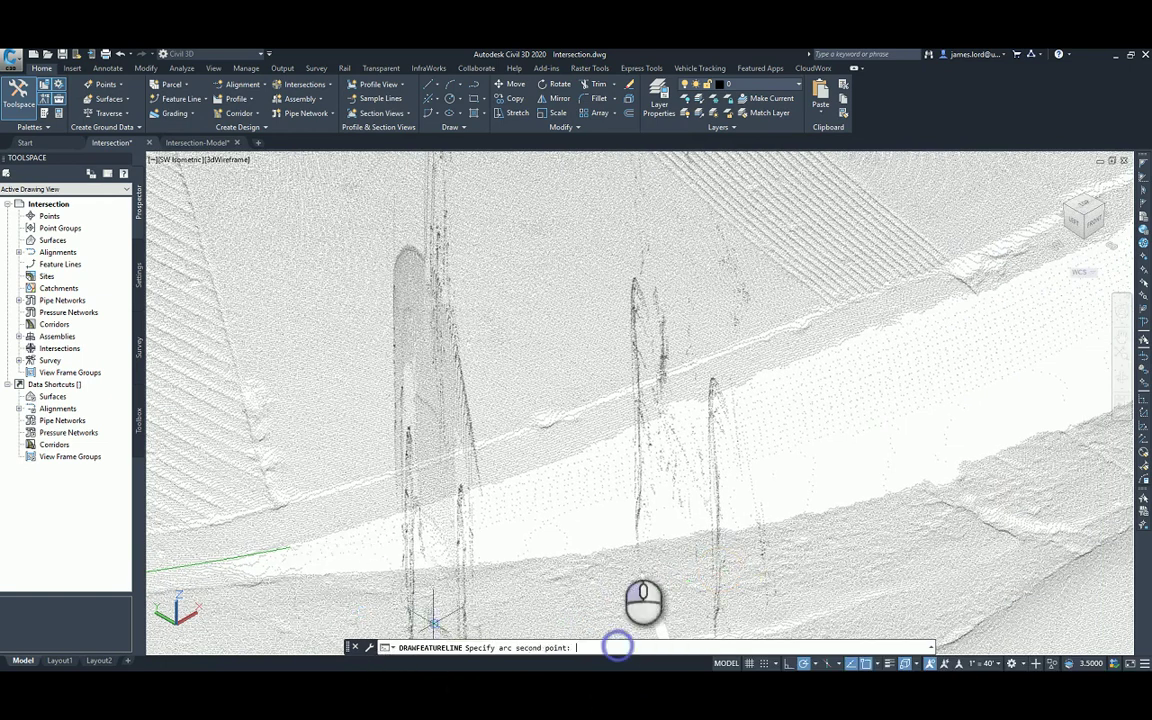
left_click(579, 452)
middle_click_drag(809, 395, 760, 415)
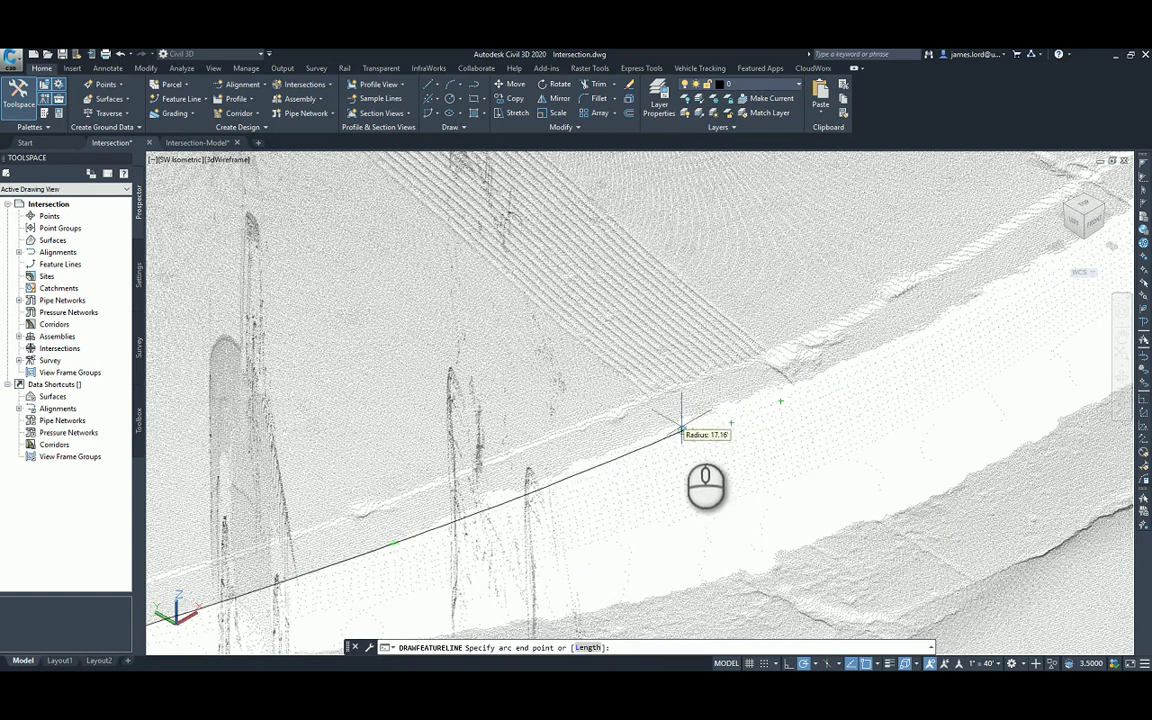
left_click(686, 425)
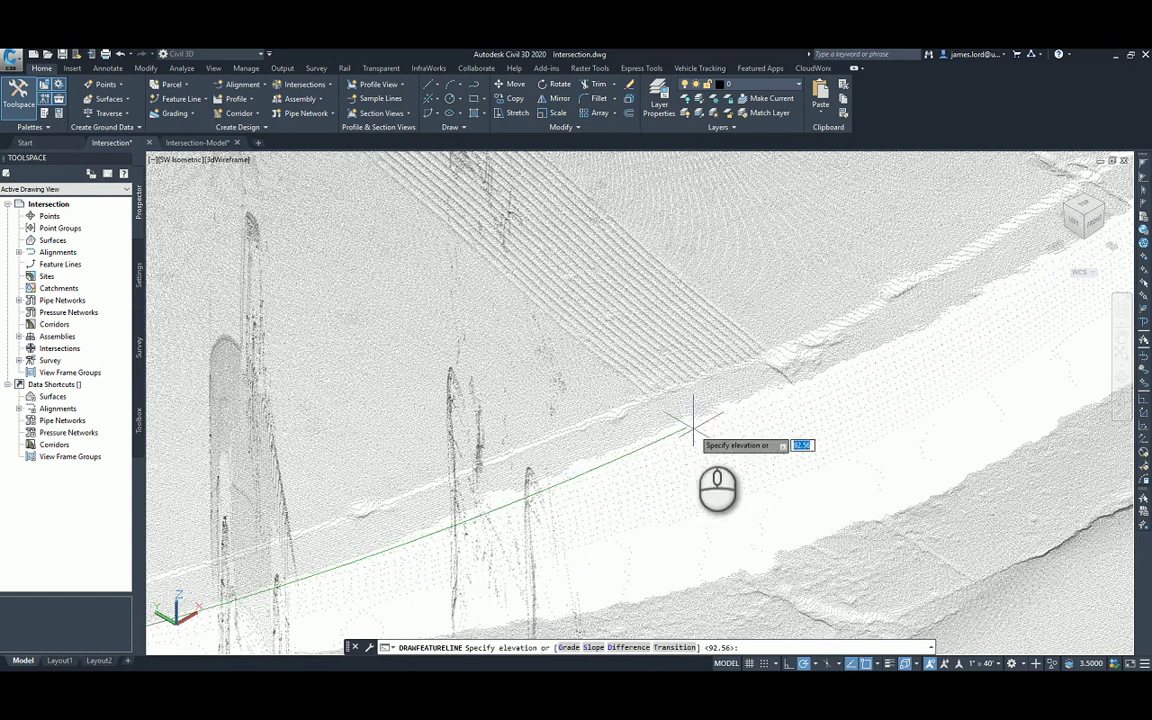
key("Return")
scroll(720, 432, "up", 3)
scroll(566, 548, "up", 3)
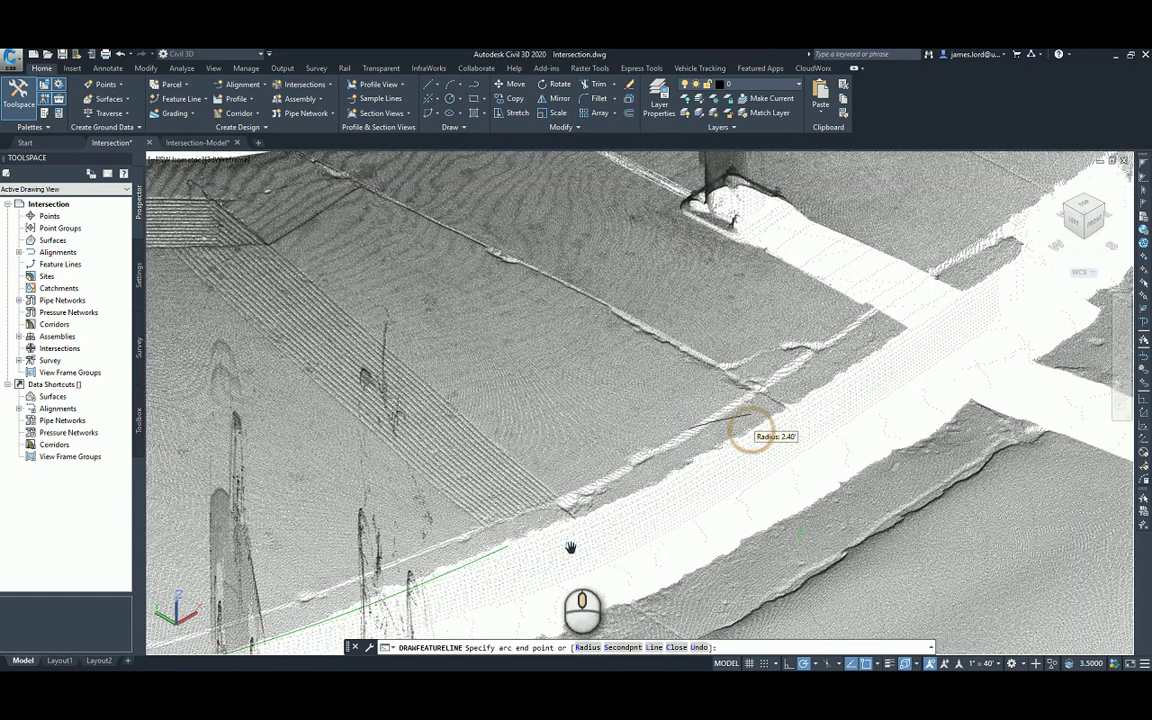
left_click(620, 647)
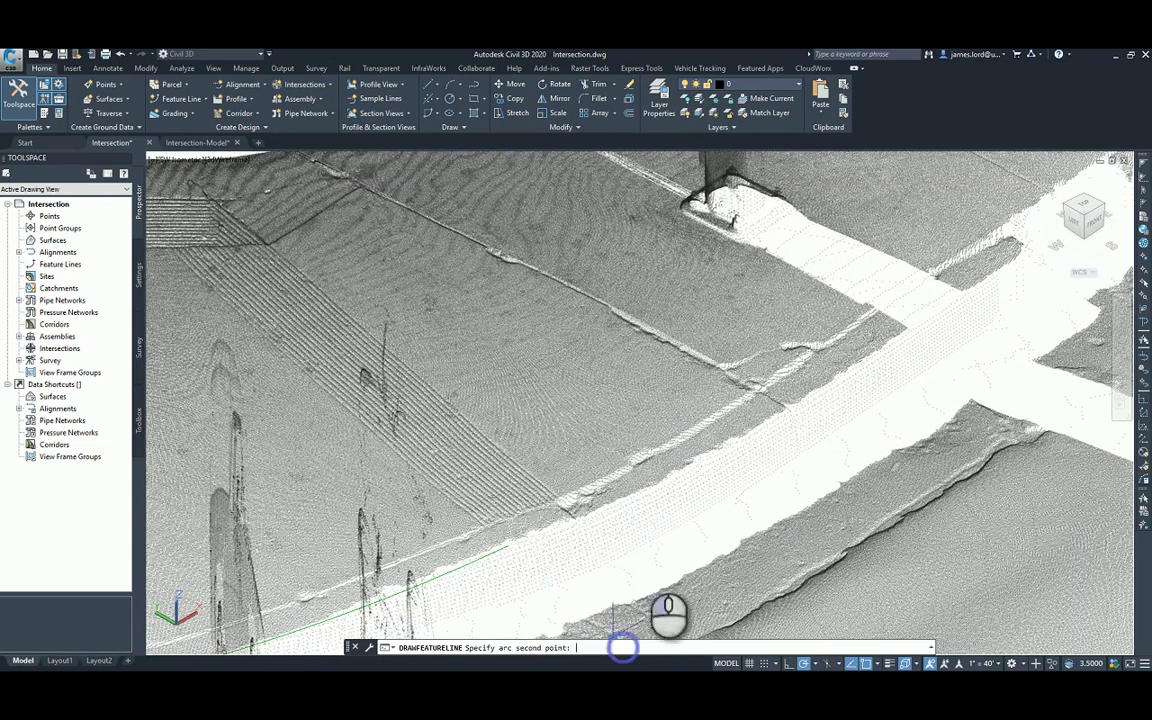
left_click(658, 481)
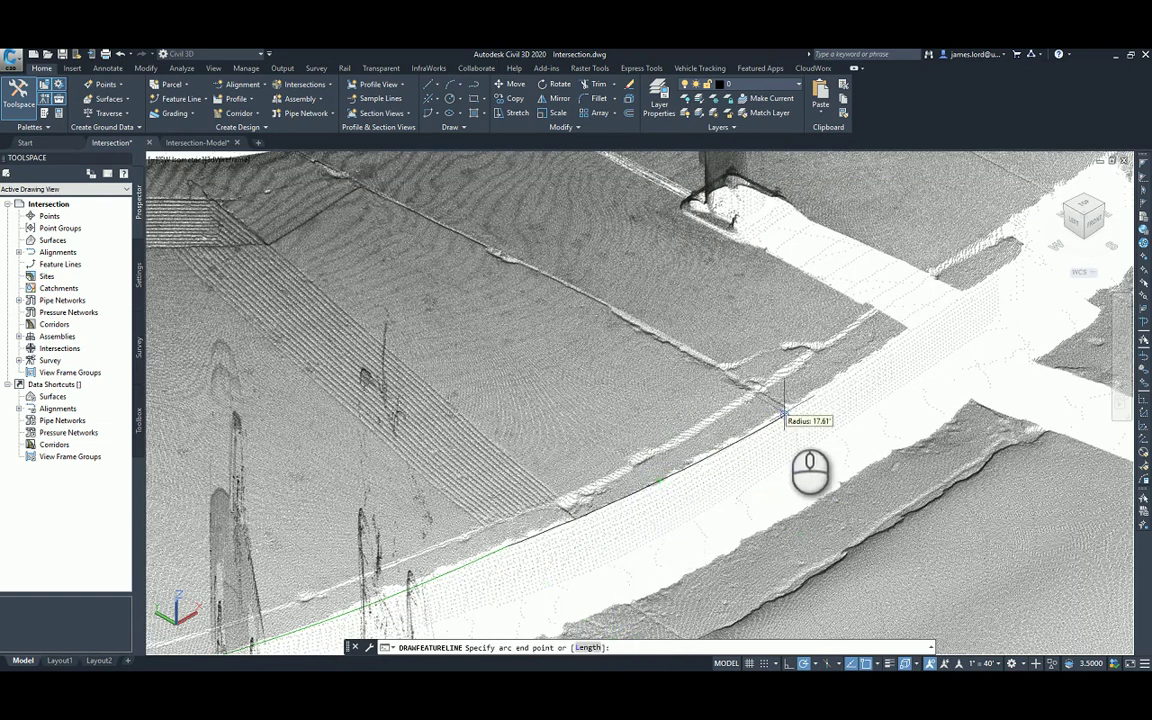
left_click(788, 409)
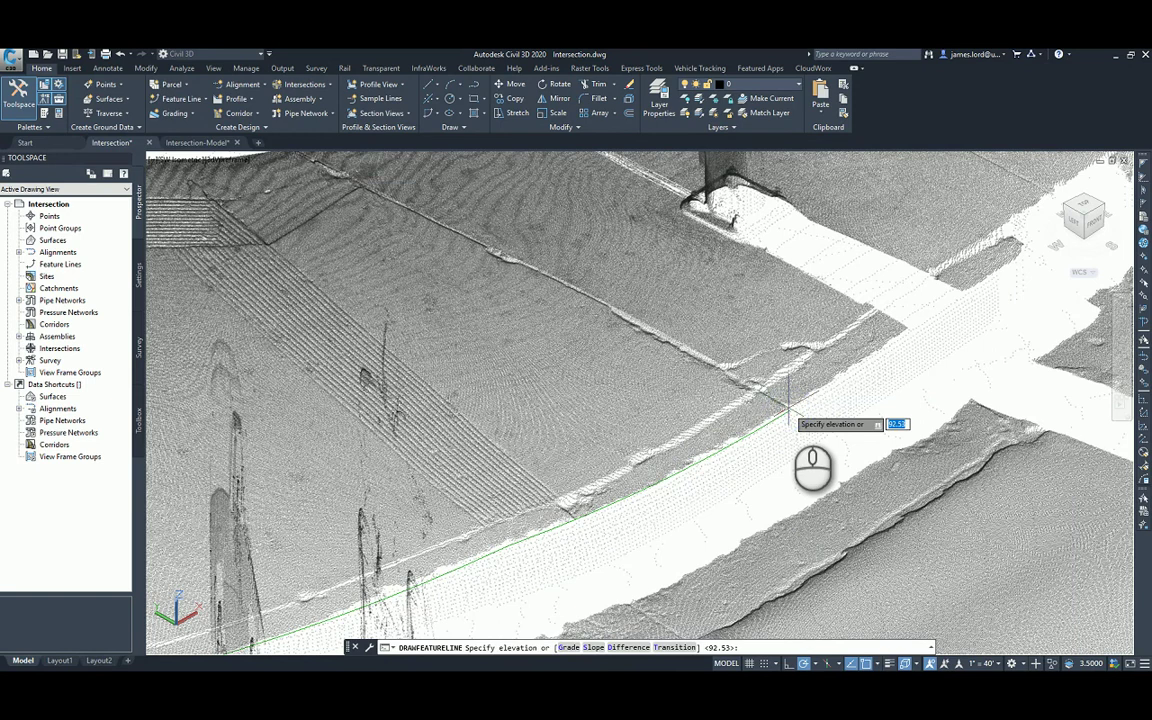
key("Return")
- Turn on lineweight display and orbit the cloud to inspect the thick traced curve
middle_click_drag(683, 410, 755, 428, "shift")
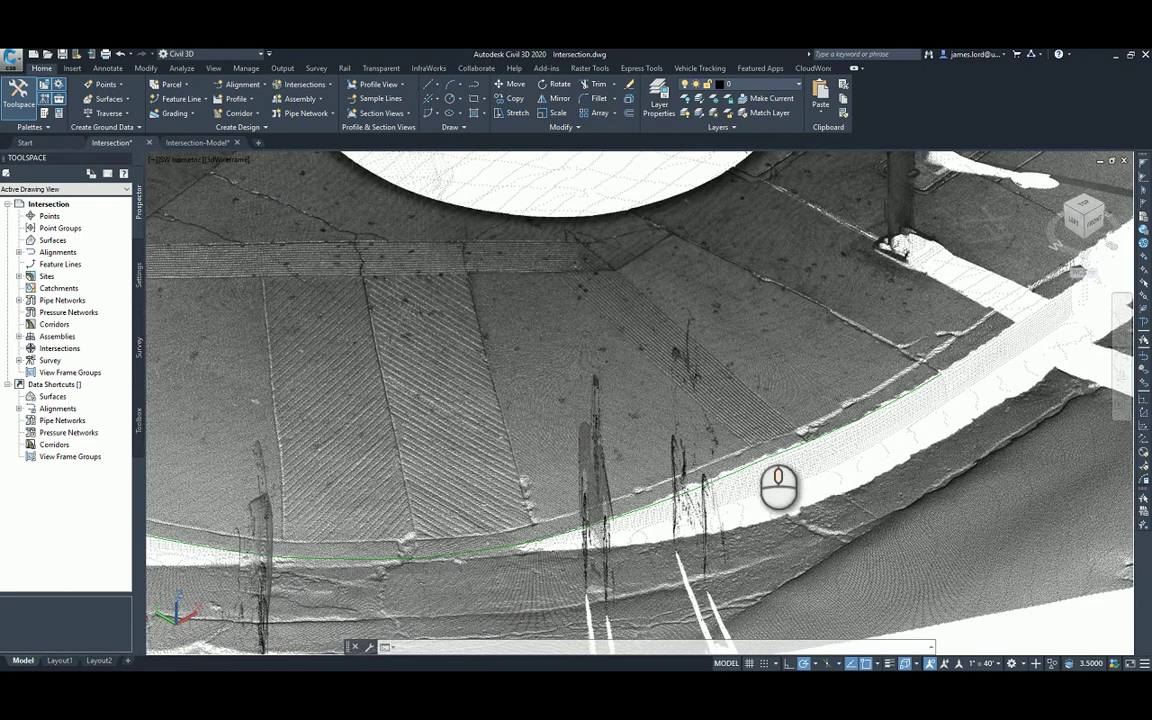
left_click(888, 663)
mouse_move(665, 520)
middle_mouse_down("shift")
mouse_move(707, 505)
mouse_move(818, 503)
mouse_move(746, 498)
middle_mouse_up("shift")
middle_click_drag(474, 496, 641, 516)
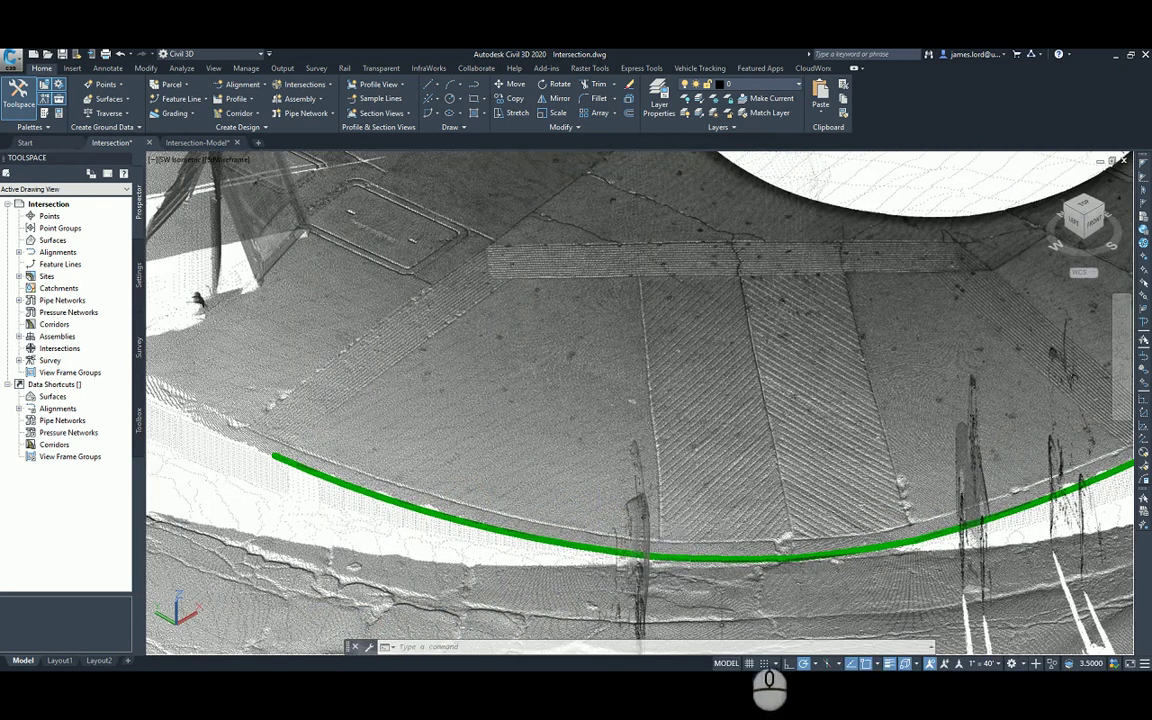
- Advance the slide show to the slide on adding points with Point Creation Tools, then return to Civil 3D
mouse_move(905, 684)
left_click(951, 630)
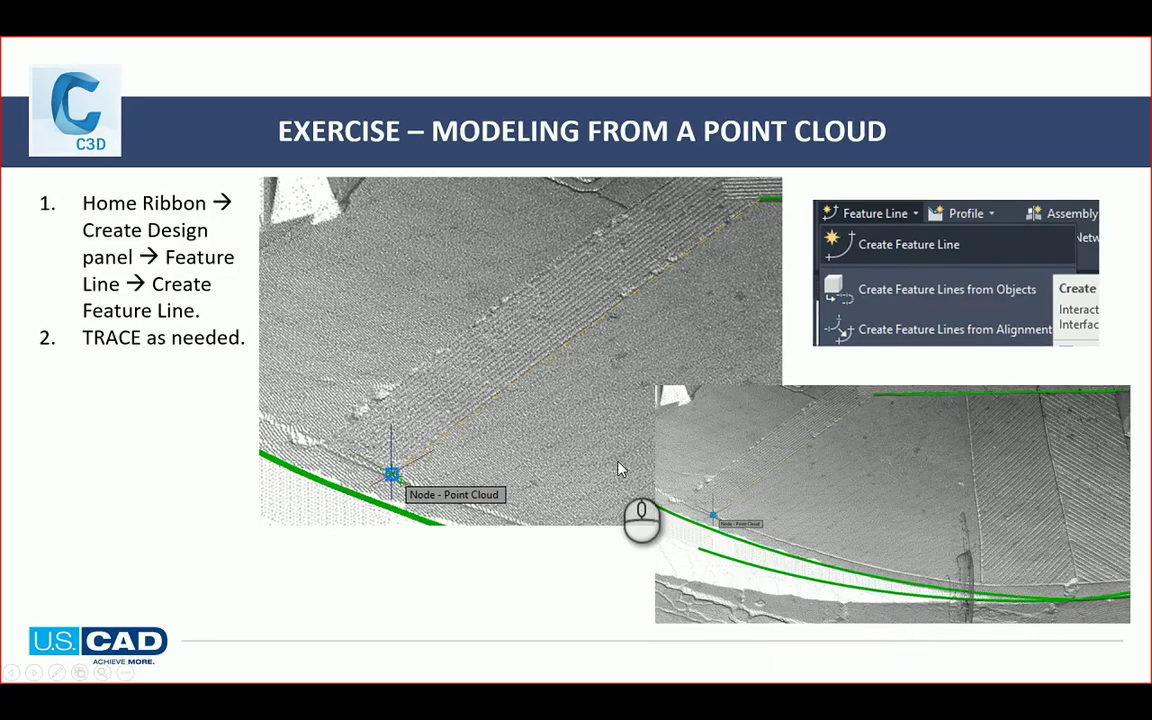
key("Right")
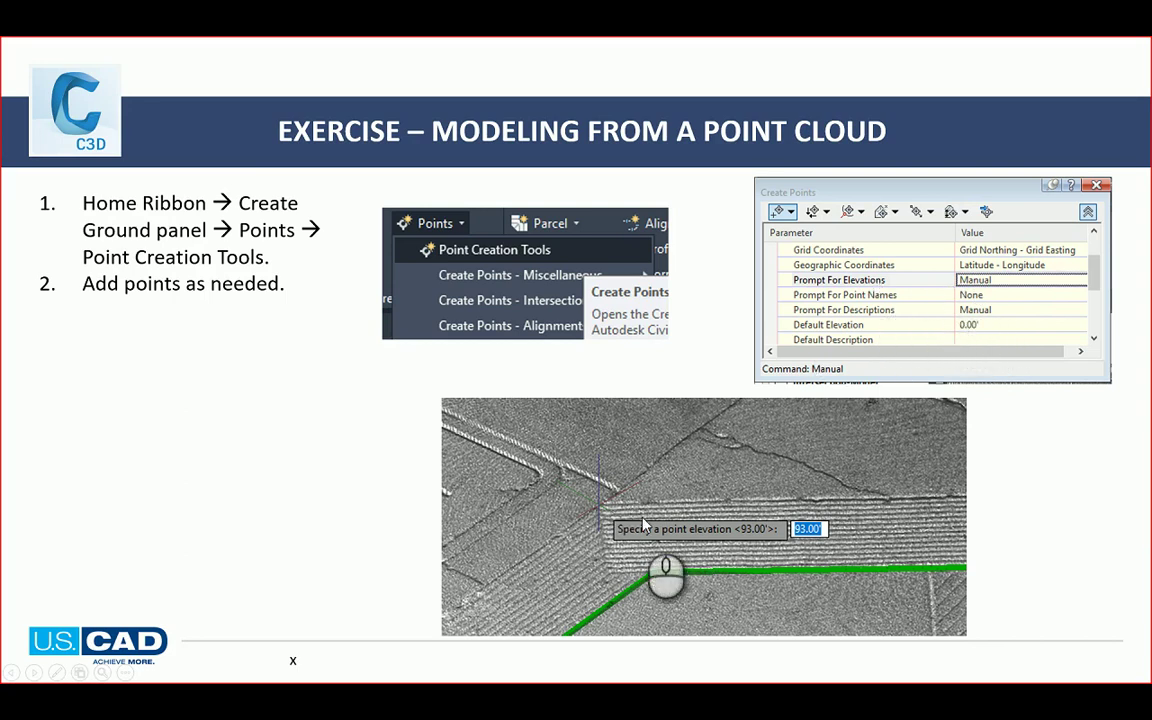
key("alt+Tab")
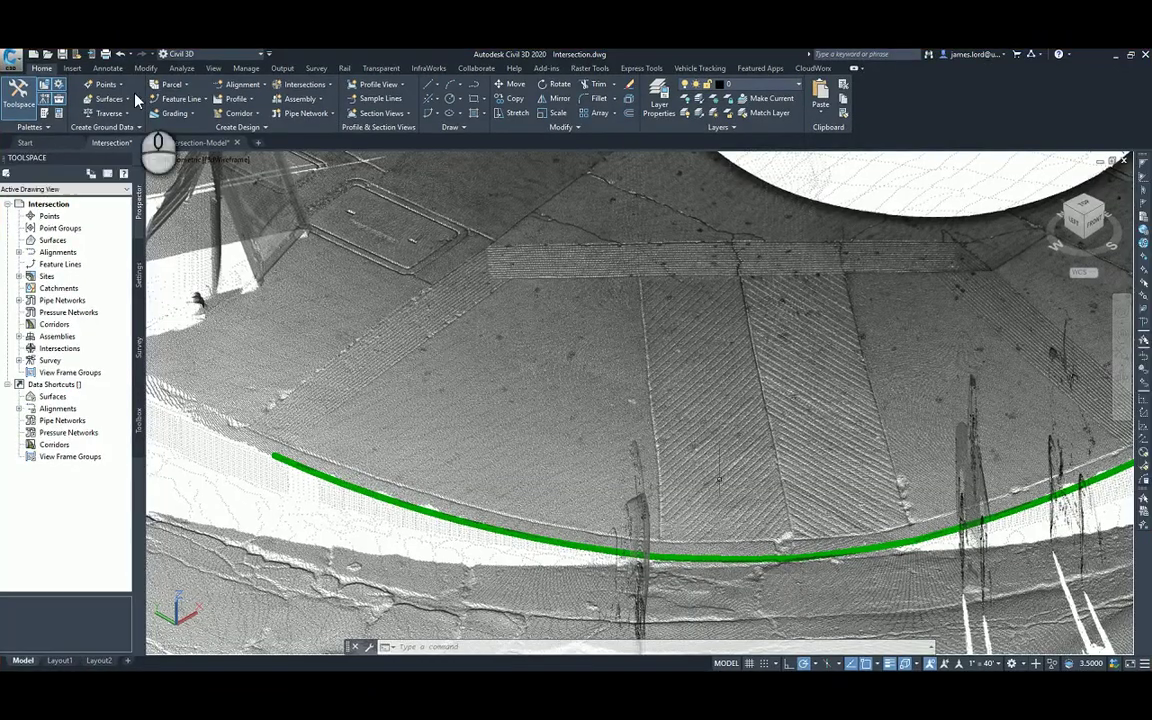
- In Point Creation Tools, set elevations to be prompted manually and choose the Manual point method
left_click(122, 99)
left_click(13, 114)
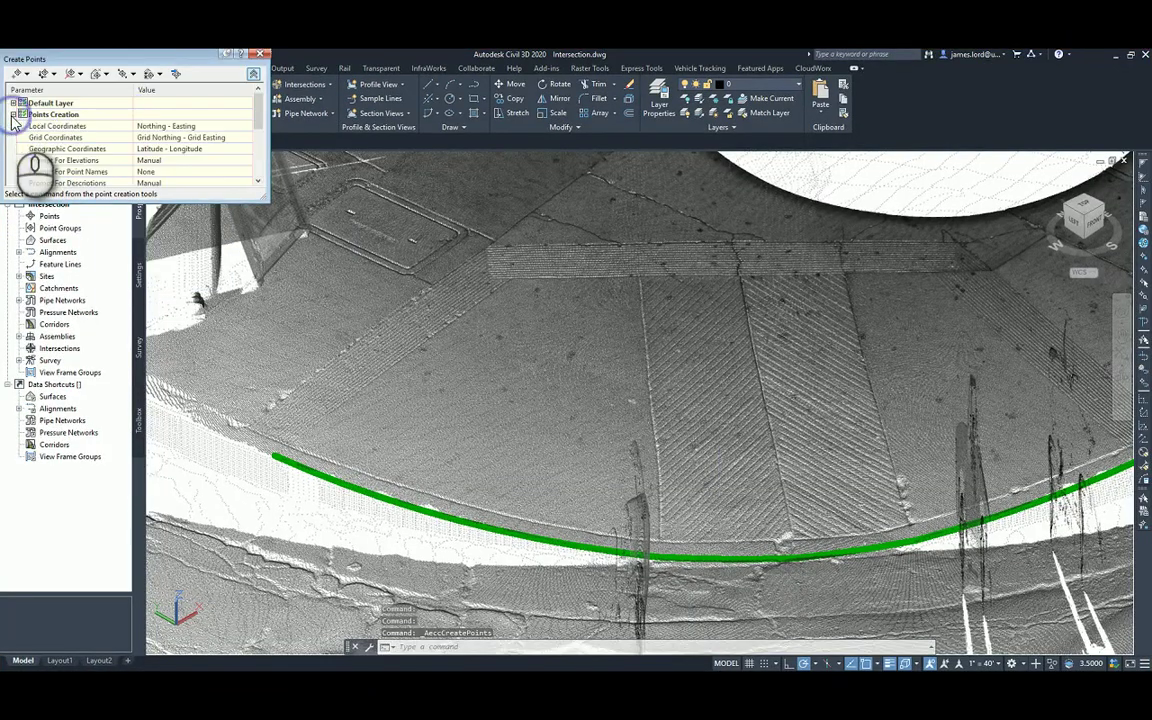
left_click(64, 160)
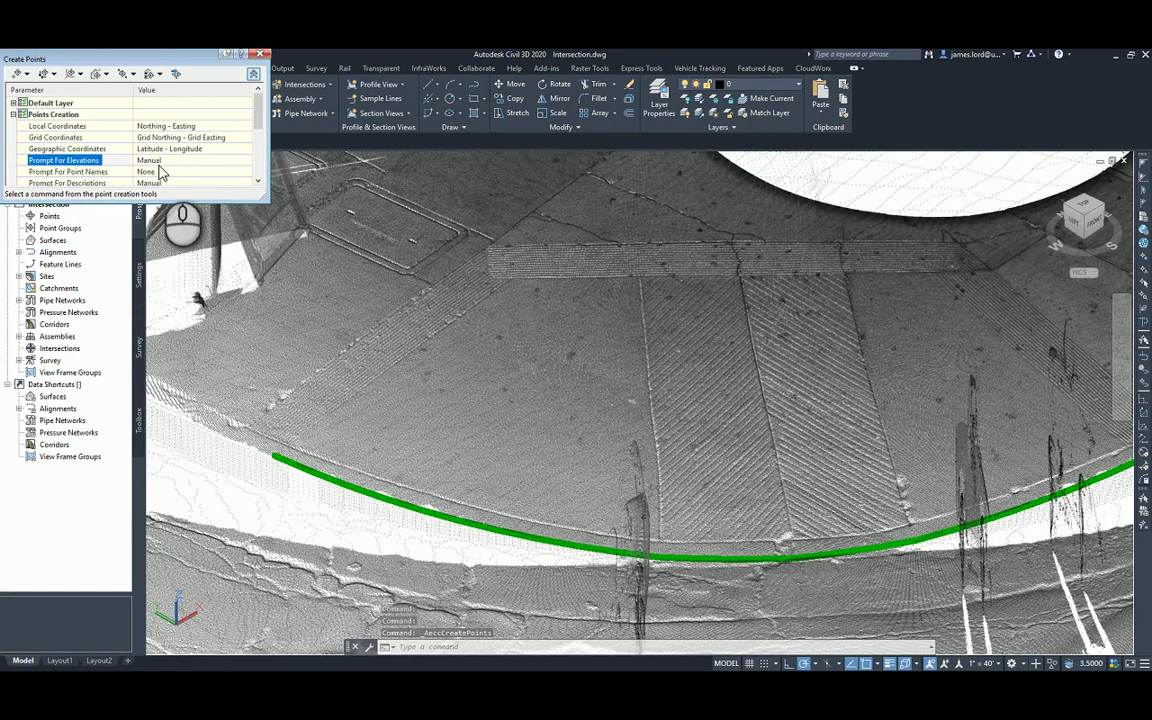
left_click(27, 74)
left_click(46, 89)
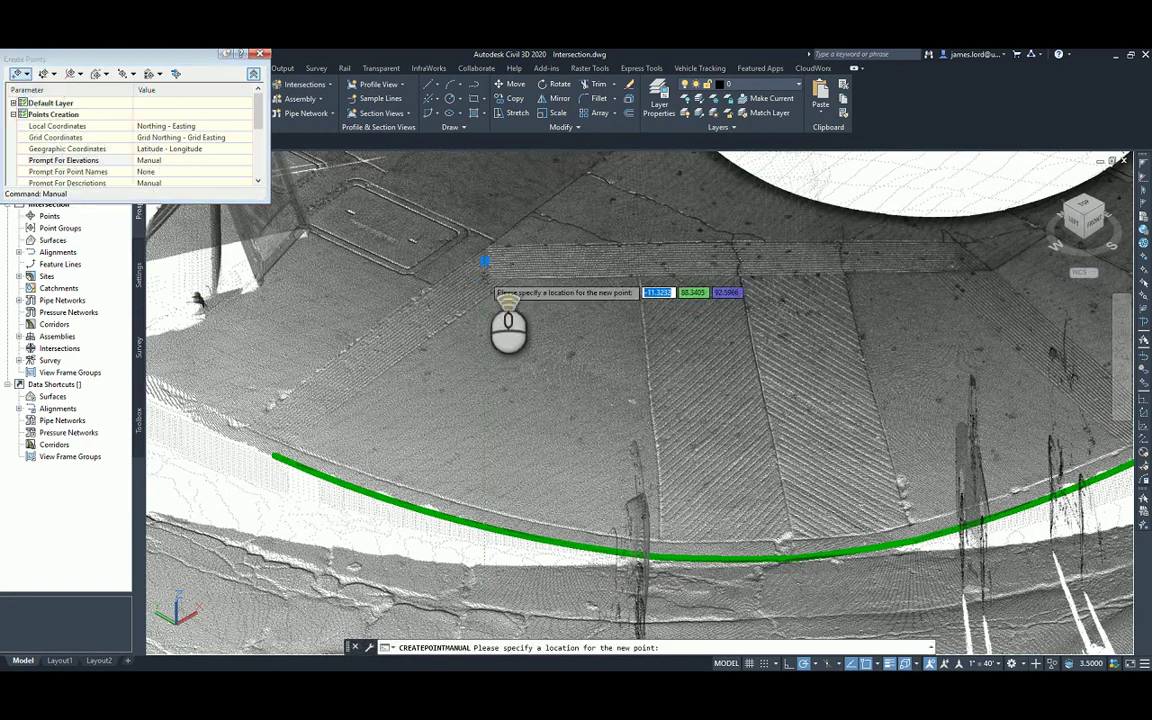
- Place a point on the curb cloud at elevation 92.90 and end the command
scroll(541, 268, "up", 3)
scroll(543, 283, "up", 2)
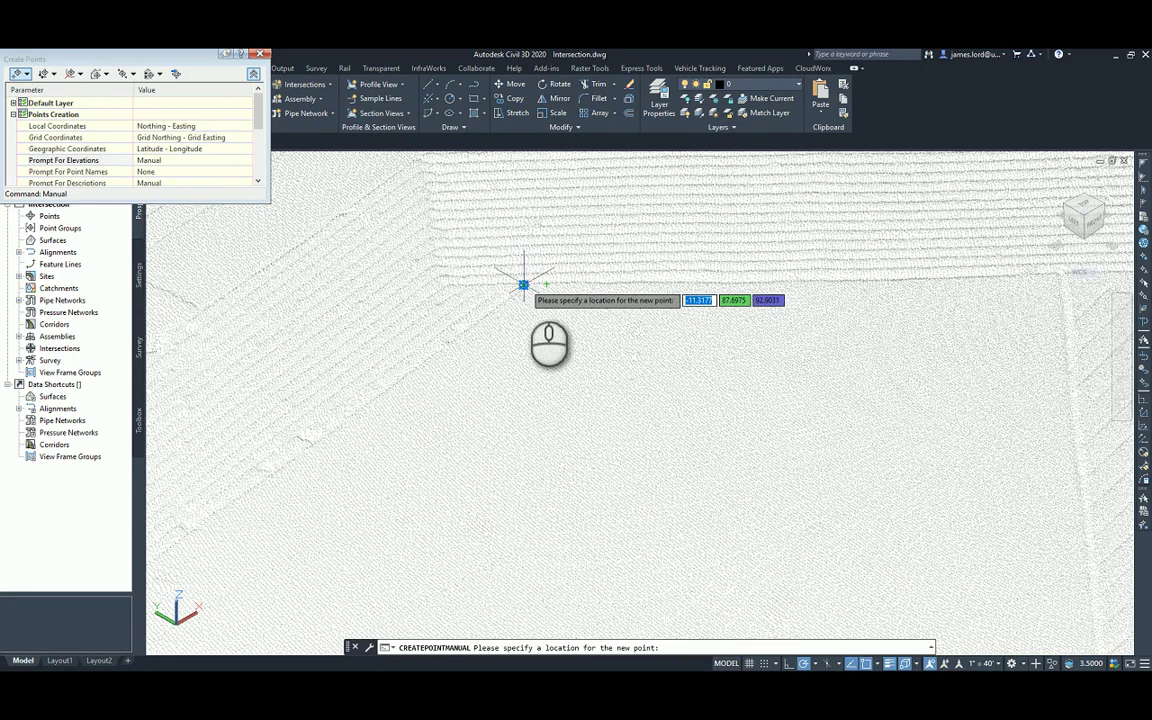
left_click(528, 283)
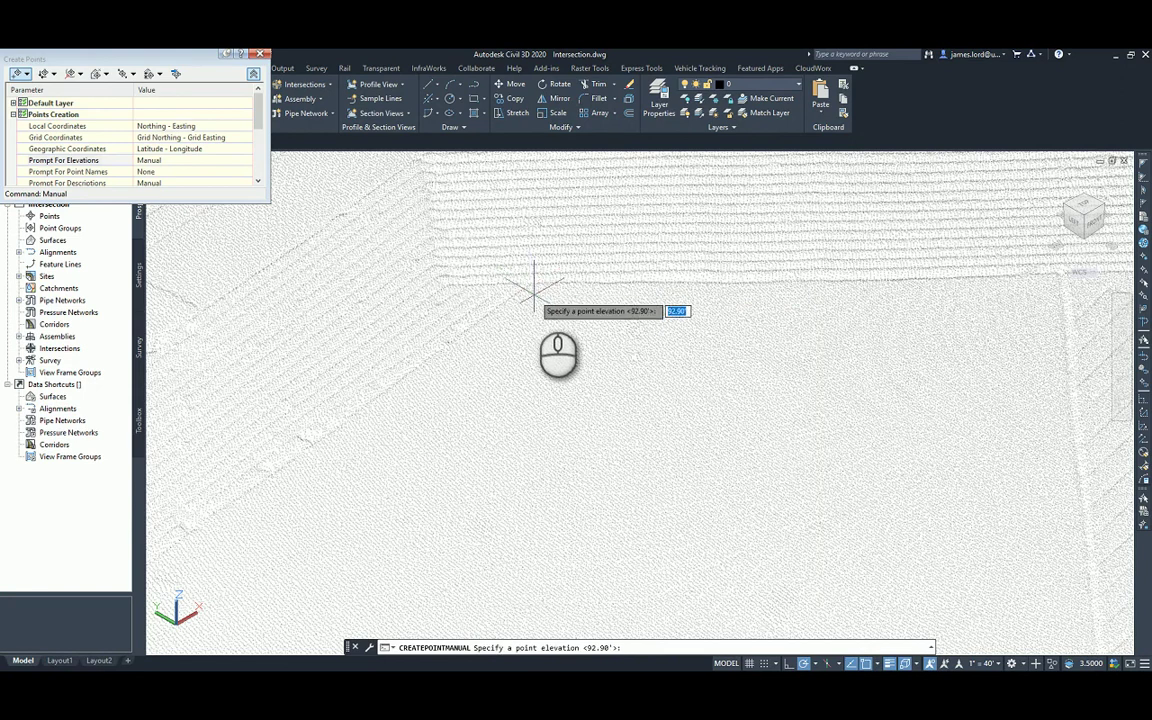
key("Return")
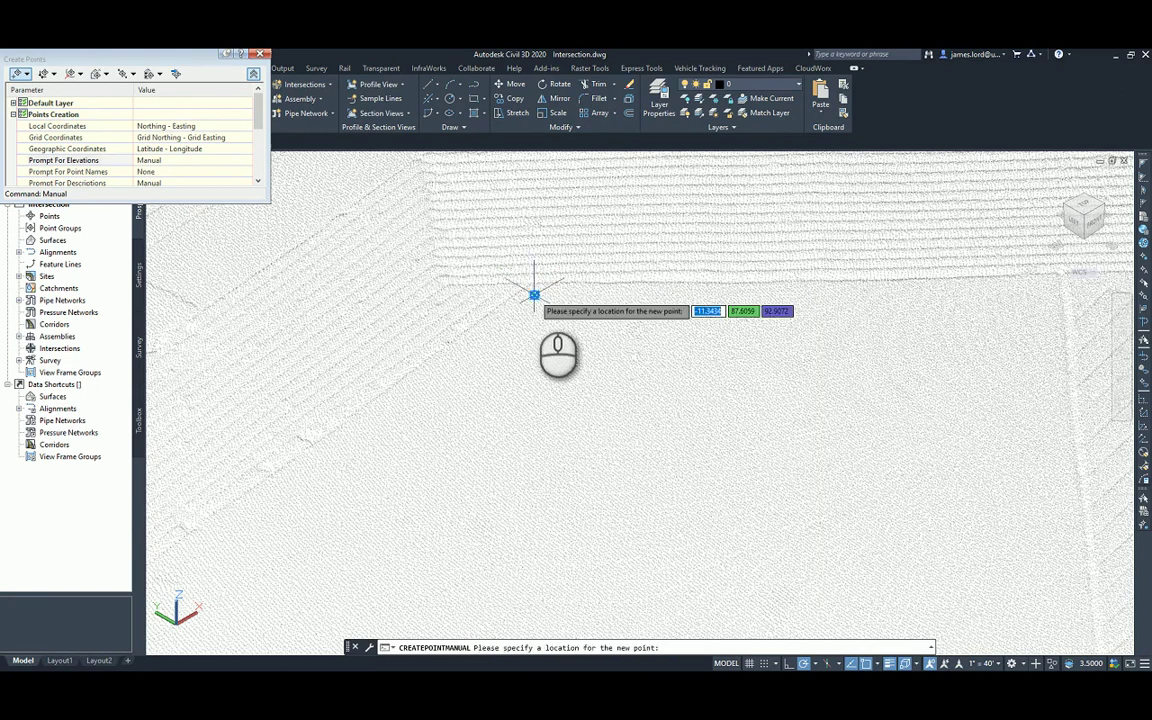
scroll(464, 277, "up", 5)
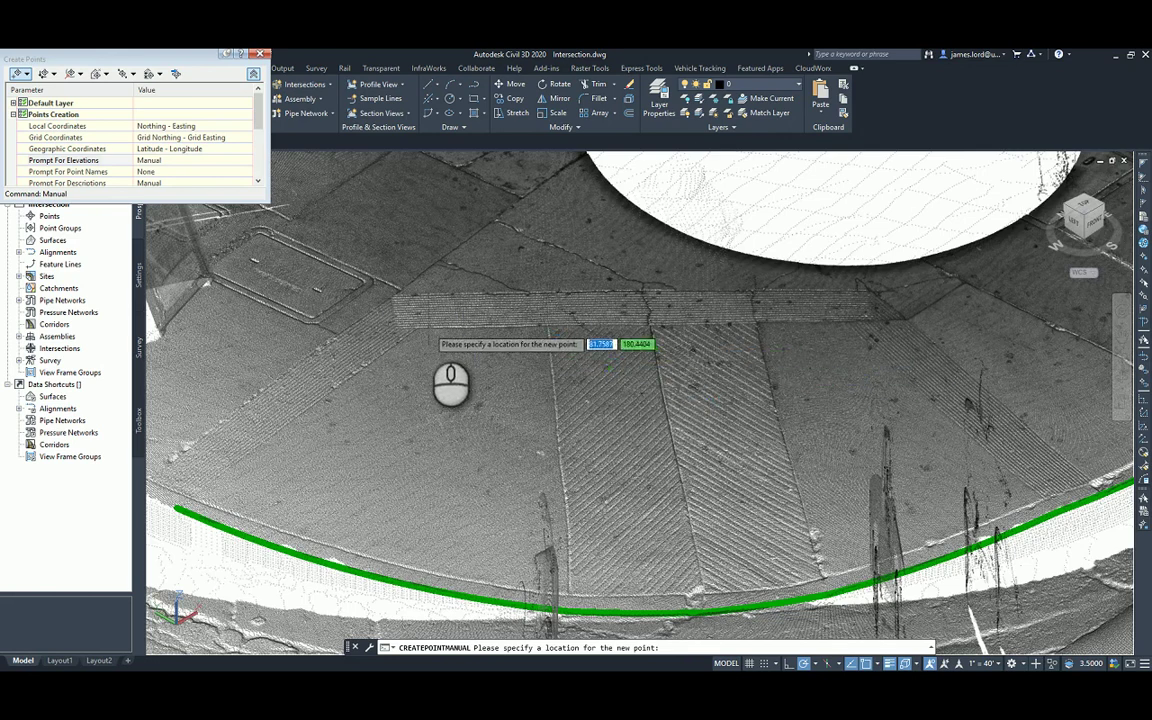
scroll(436, 340, "down", 8)
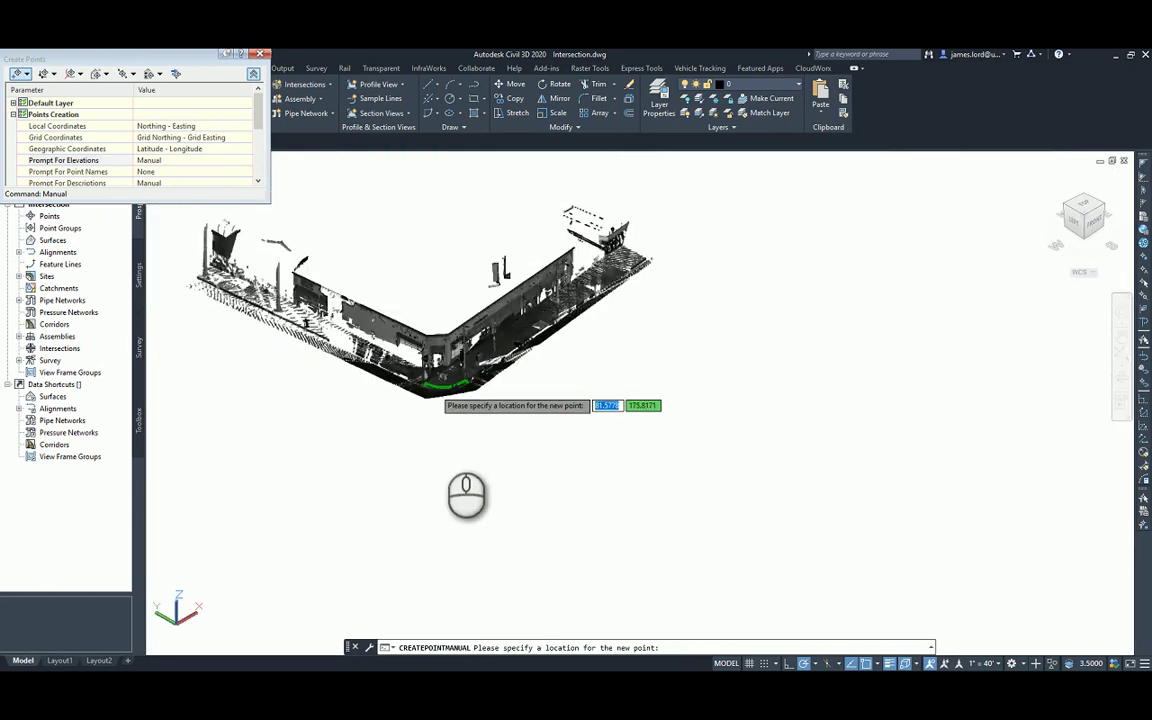
middle_click_drag(440, 445, 575, 554)
scroll(522, 378, "down", 5)
scroll(546, 325, "up", 4)
scroll(546, 325, "up", 3)
scroll(549, 503, "up", 2)
key("Escape")
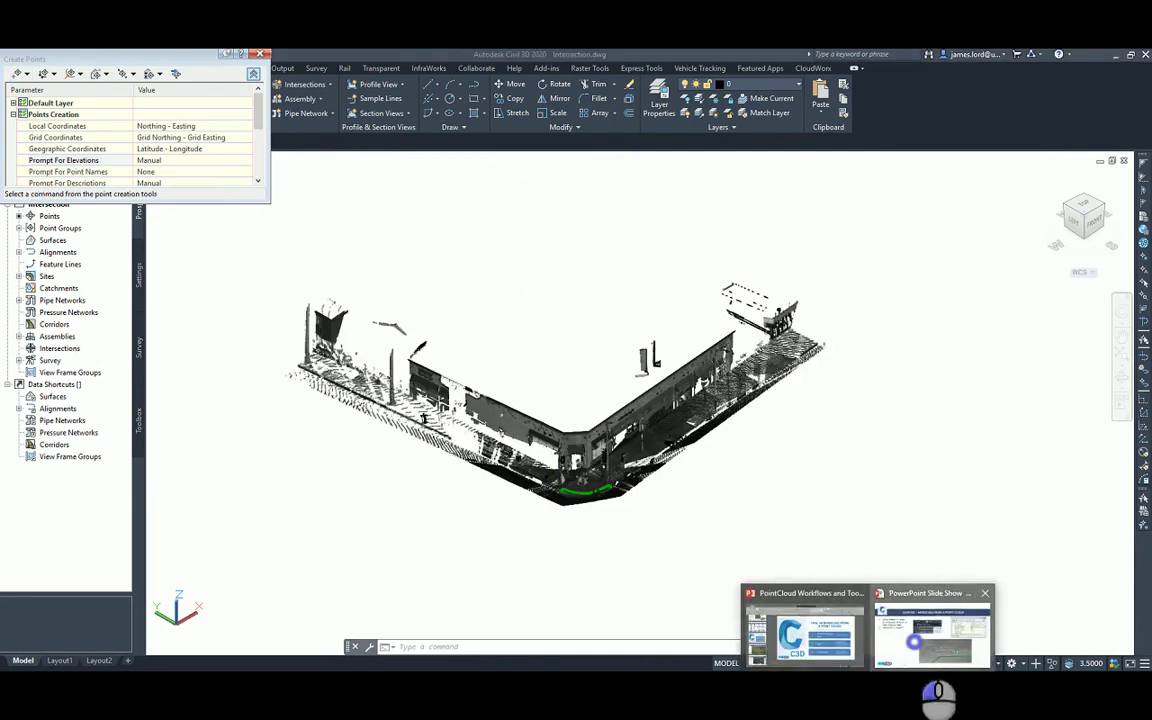
- Return to the PowerPoint slide show on the exercise slide about adding points
left_click(795, 625)
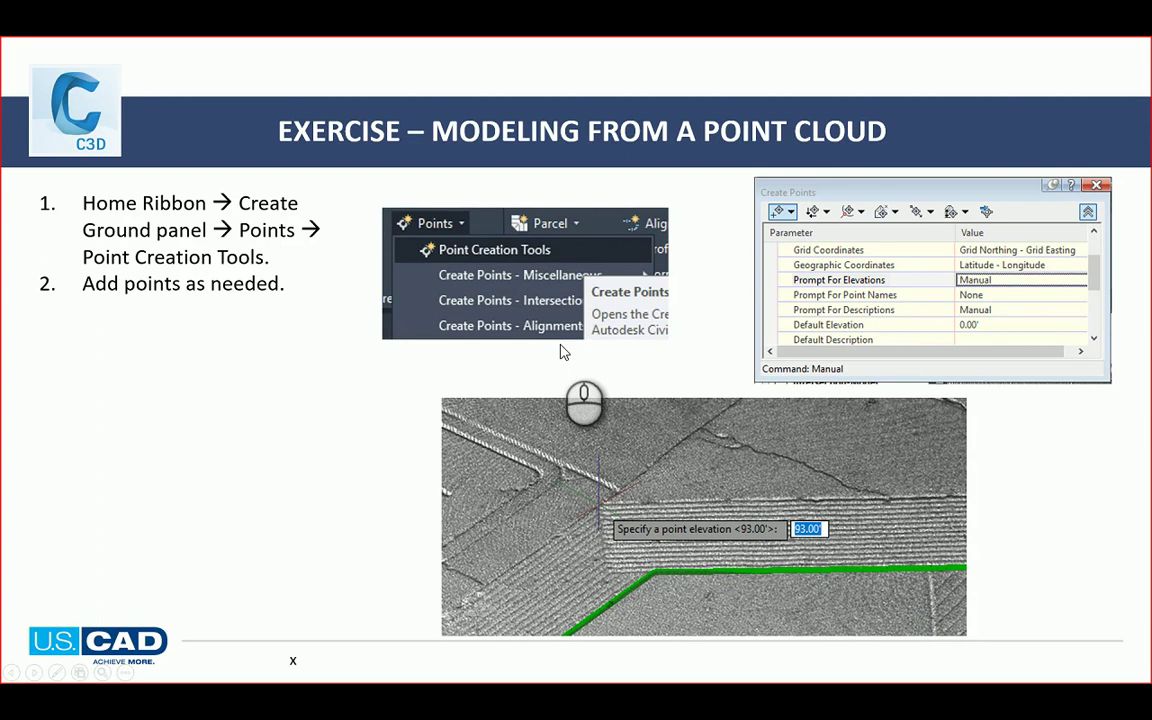